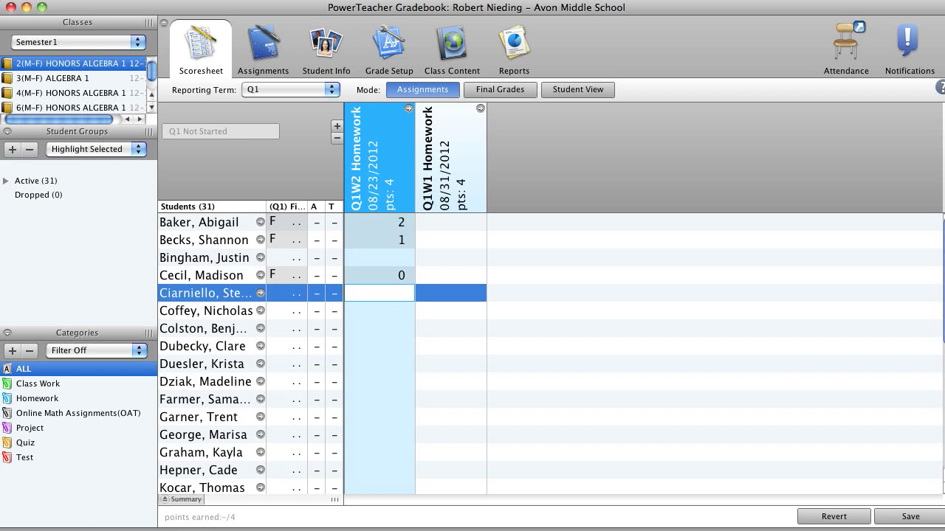
# - Inspect the Assignment Score details and the available scoring options for the fourth student's Q1W2 Homework
pyautogui.click(379, 258)
pyautogui.click(380, 276)
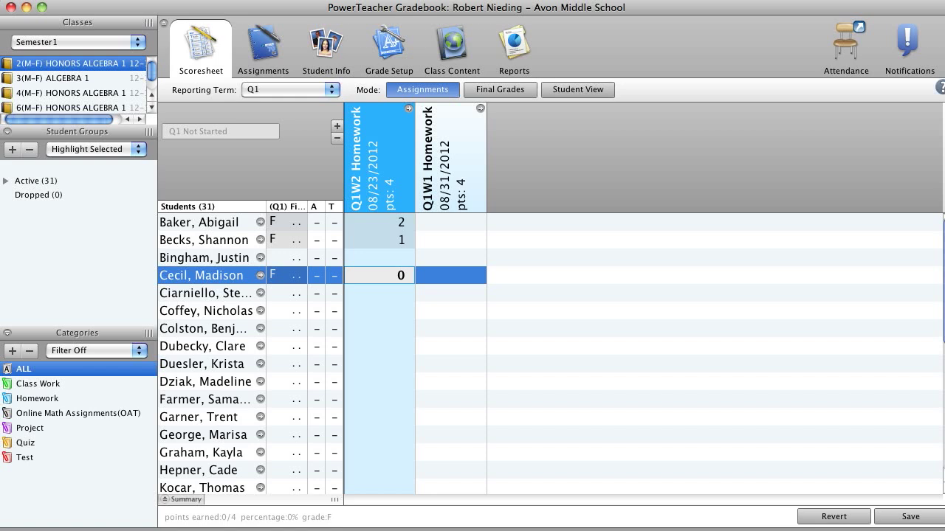
pyautogui.click(131, 0)
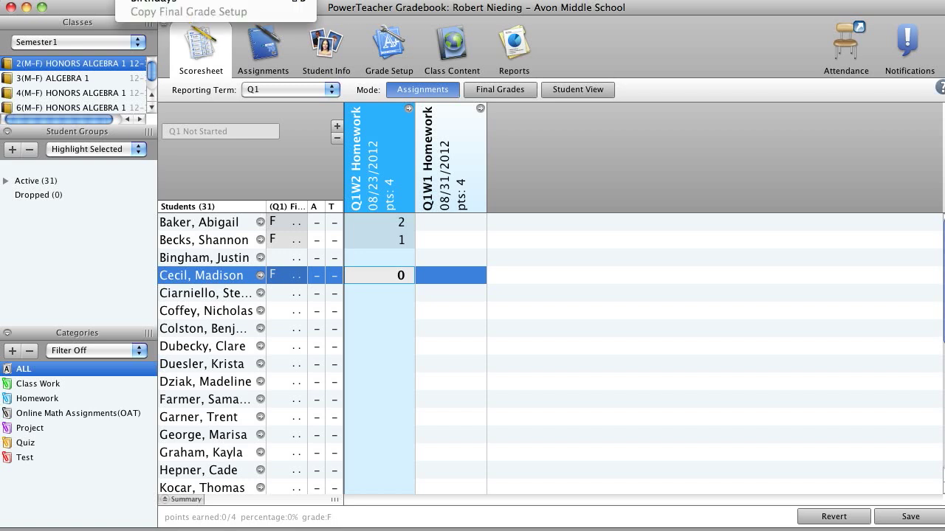
pyautogui.click(155, 0)
pyautogui.moveTo(663, 0); pyautogui.dragTo(444, 124)
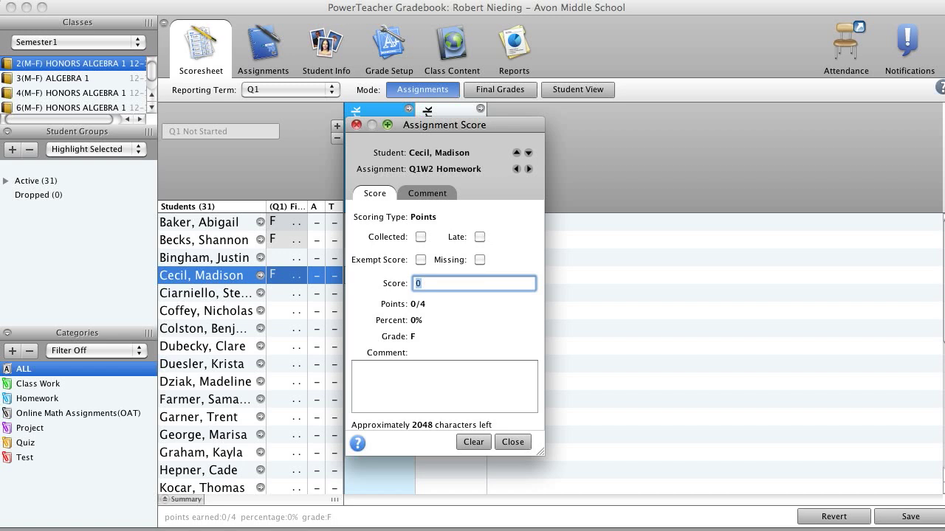
pyautogui.click(357, 125)
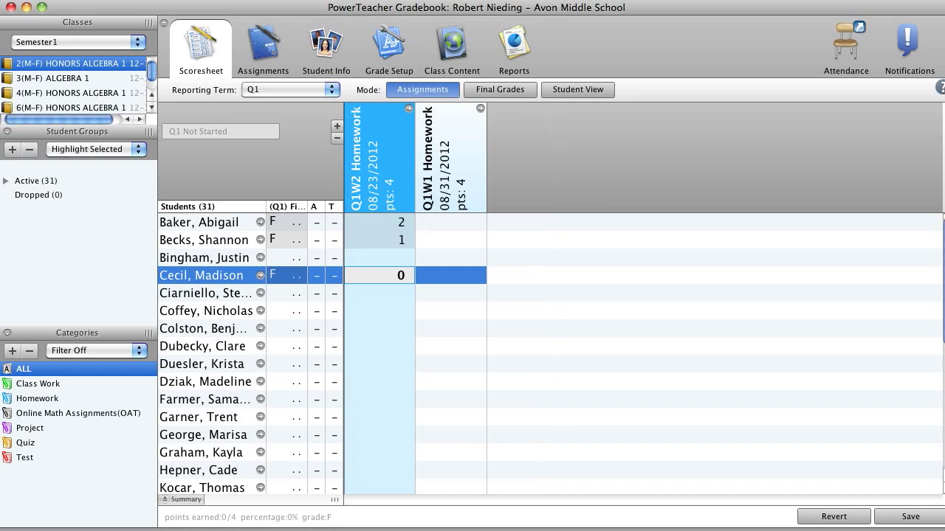
pyautogui.rightClick(380, 278)
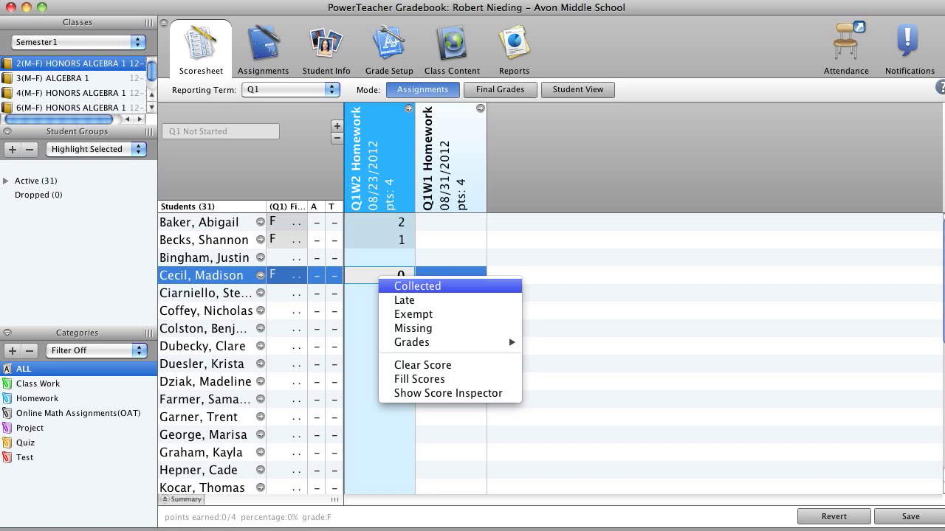
pyautogui.click(363, 381)
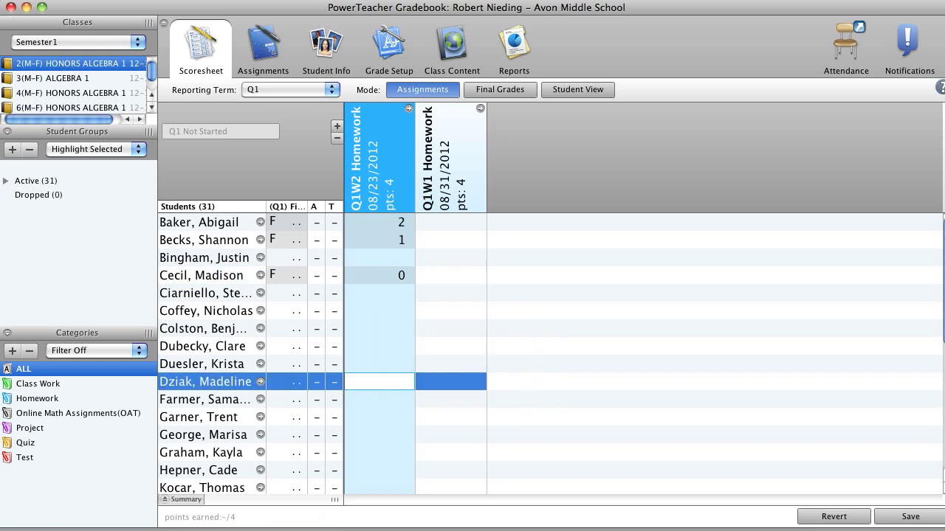
# - Mark the fifth student's Q1W2 Homework as Collected and the sixth student's as Late
pyautogui.click(378, 293)
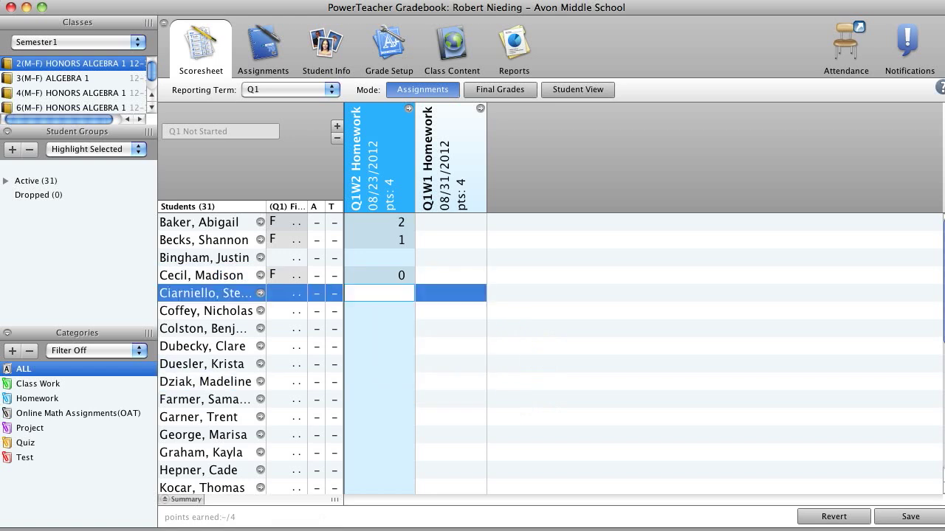
pyautogui.rightClick(381, 293)
pyautogui.click(420, 302)
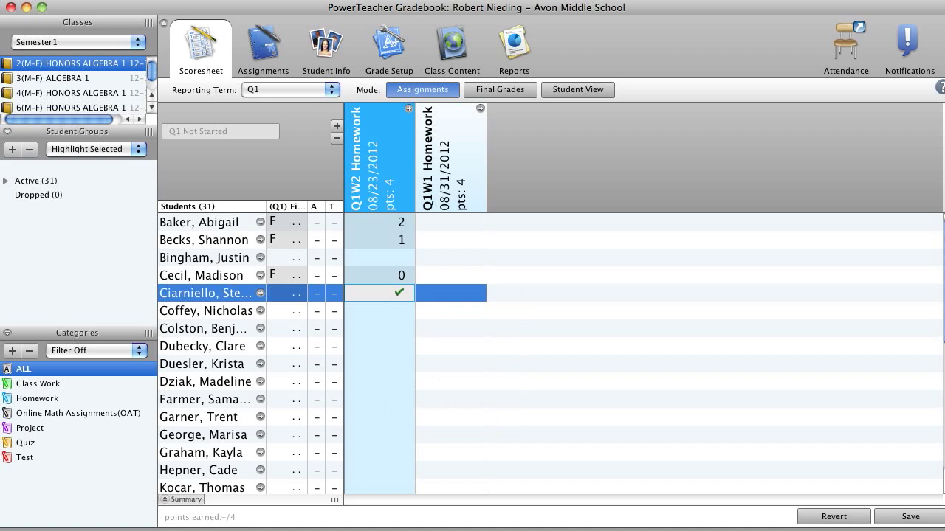
pyautogui.click(395, 311)
pyautogui.rightClick(397, 310)
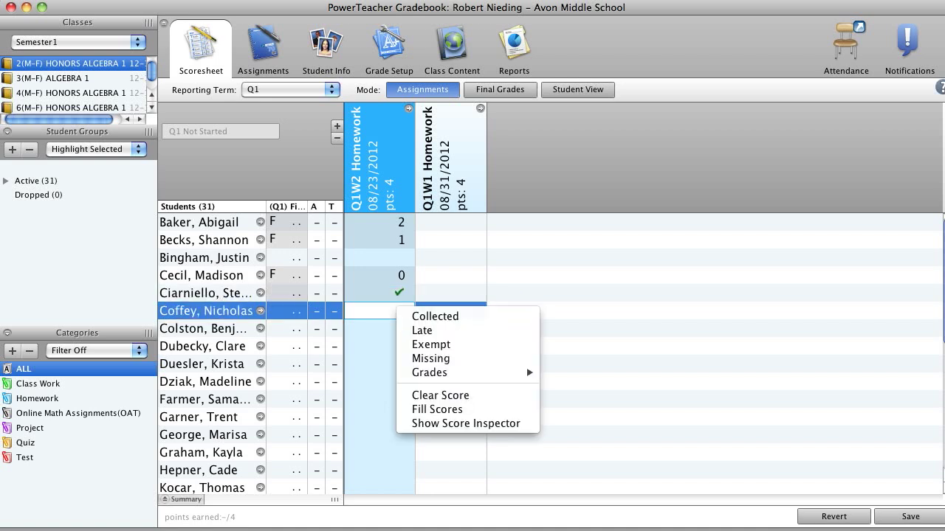
pyautogui.click(422, 330)
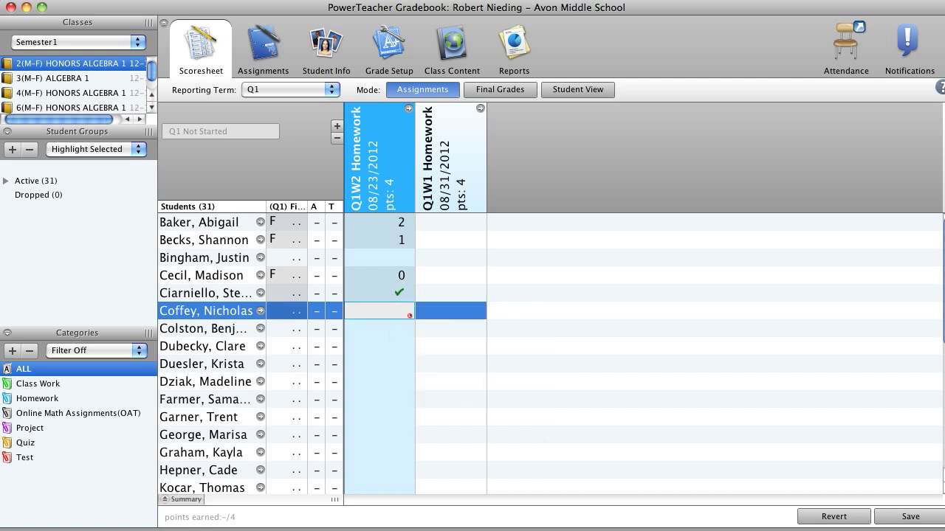
# - Mark the seventh student's Q1W2 Homework as Exempt and enter a score of 2 for it
pyautogui.click(396, 346)
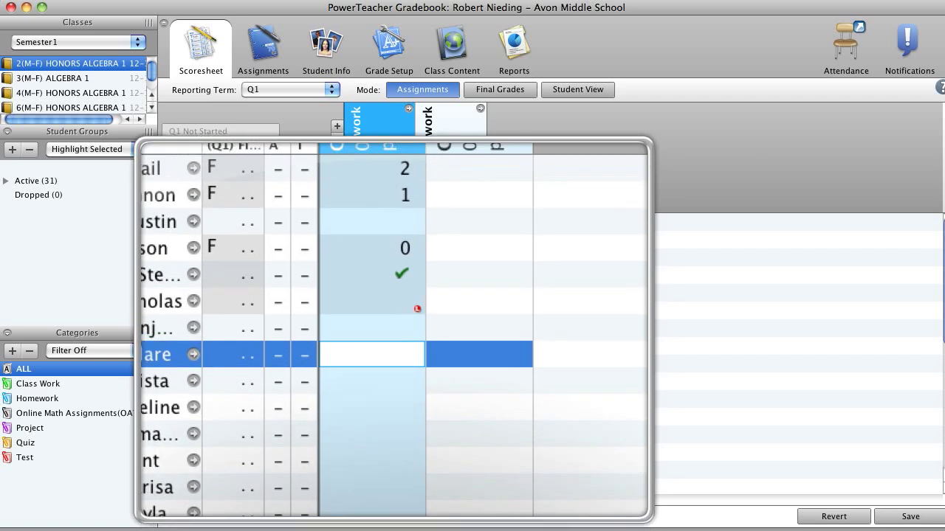
pyautogui.press('Up')
pyautogui.rightClick(394, 329)
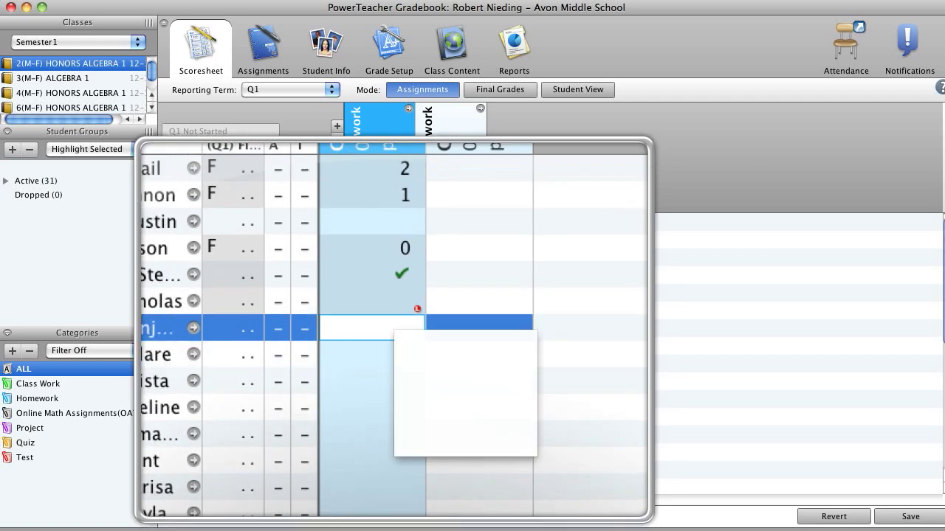
pyautogui.click(429, 367)
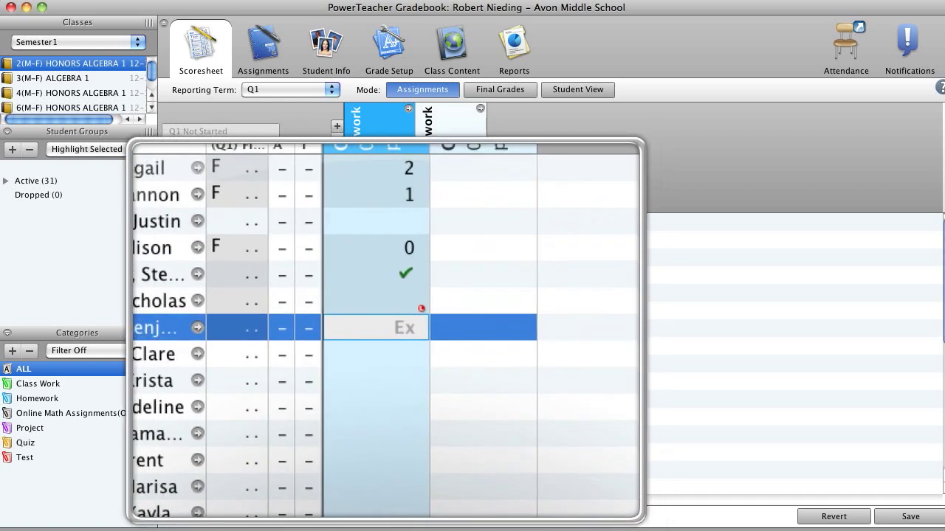
pyautogui.doubleClick(386, 329)
pyautogui.write('2')
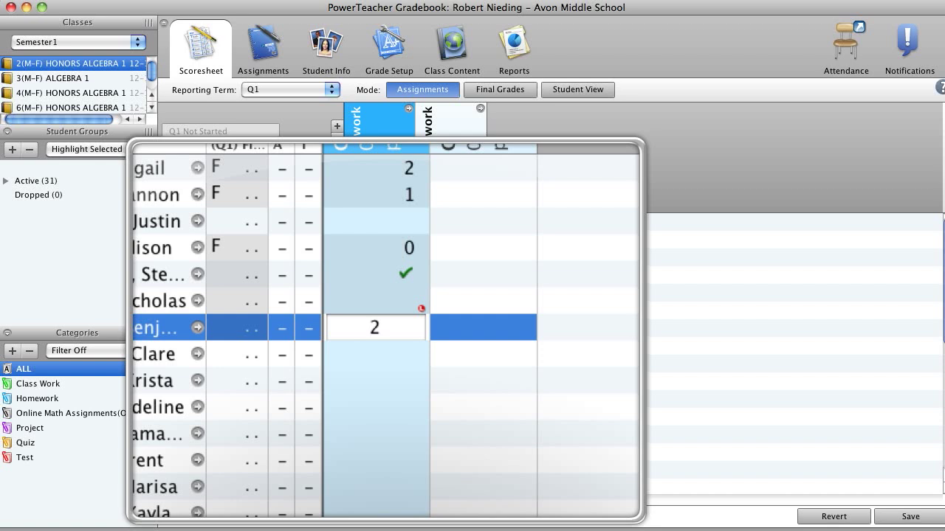
pyautogui.click(390, 358)
pyautogui.click(408, 329)
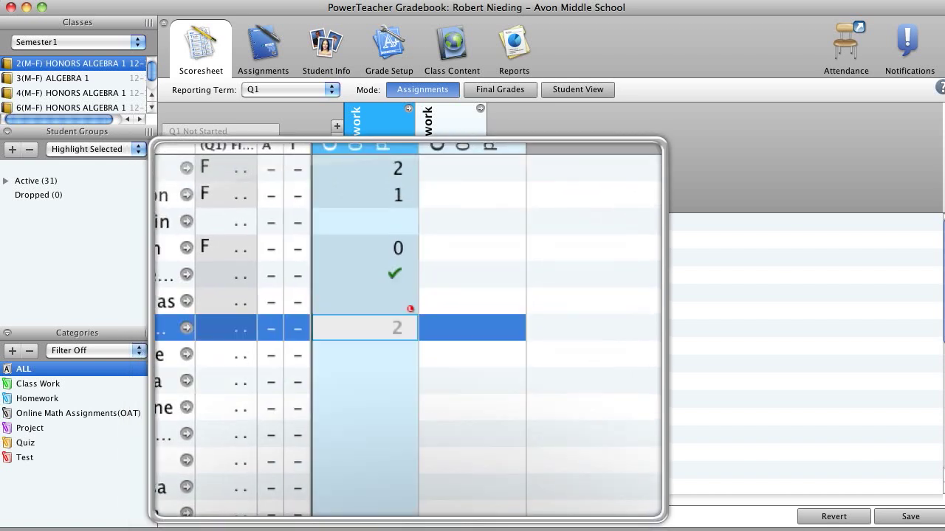
pyautogui.rightClick(415, 332)
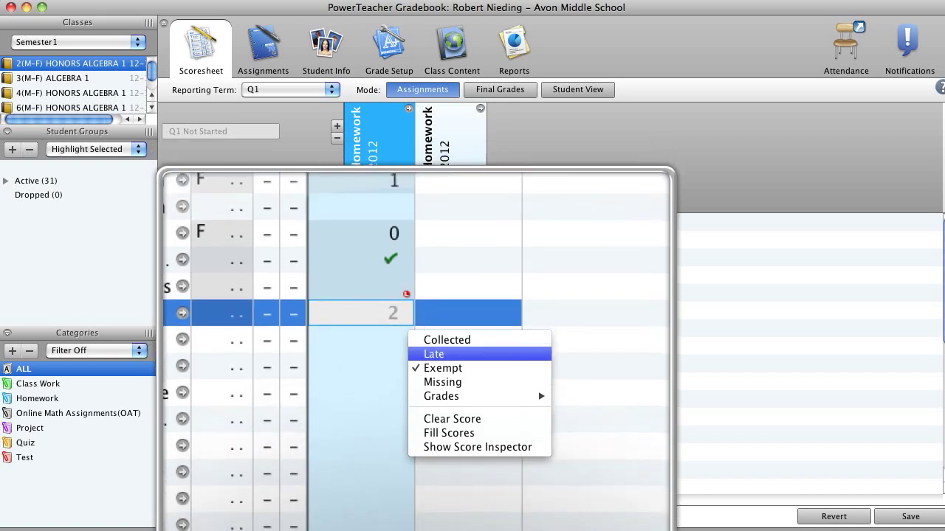
# - Mark the eighth student's Q1W2 Homework as Missing and enter a score of 0
pyautogui.click(399, 345)
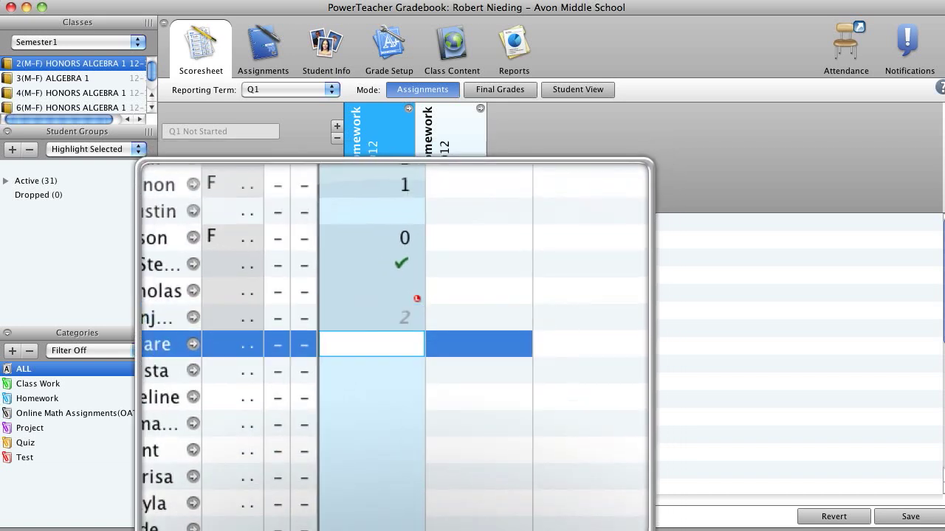
pyautogui.rightClick(396, 350)
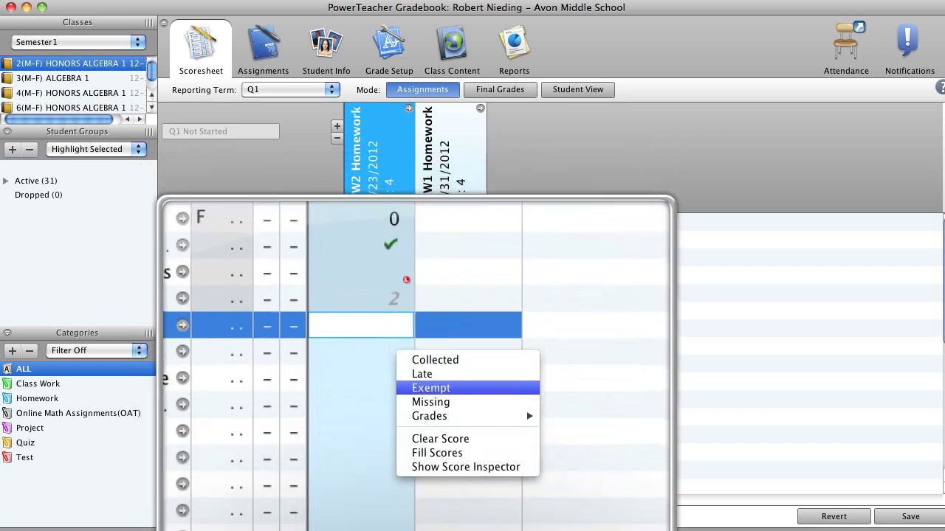
pyautogui.click(430, 401)
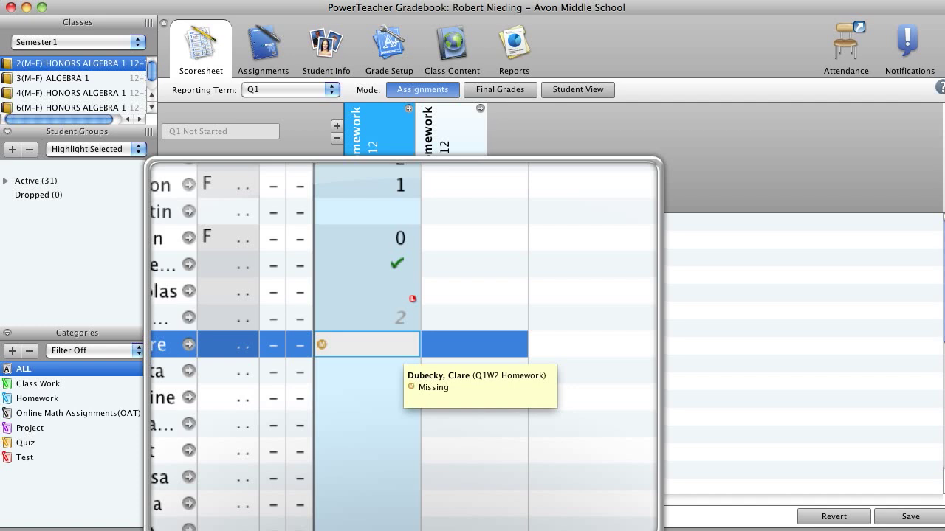
pyautogui.doubleClick(403, 348)
pyautogui.write('0')
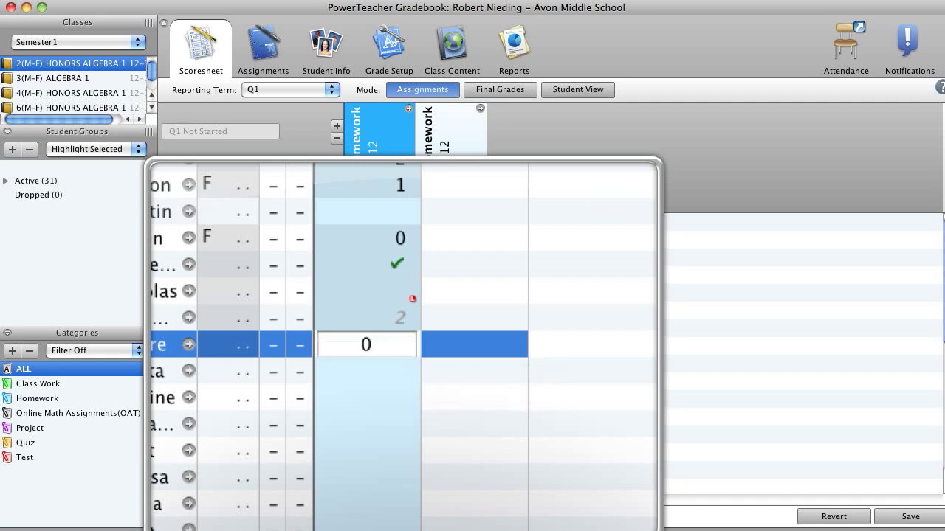
pyautogui.press('Return')
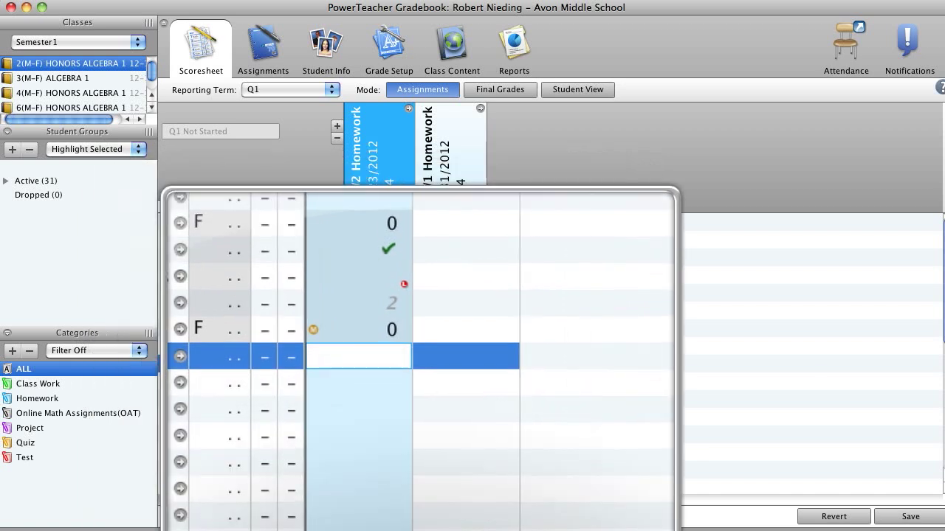
# - Clear the Q1W2 Homework scores of the ninth and eighth students
pyautogui.rightClick(404, 366)
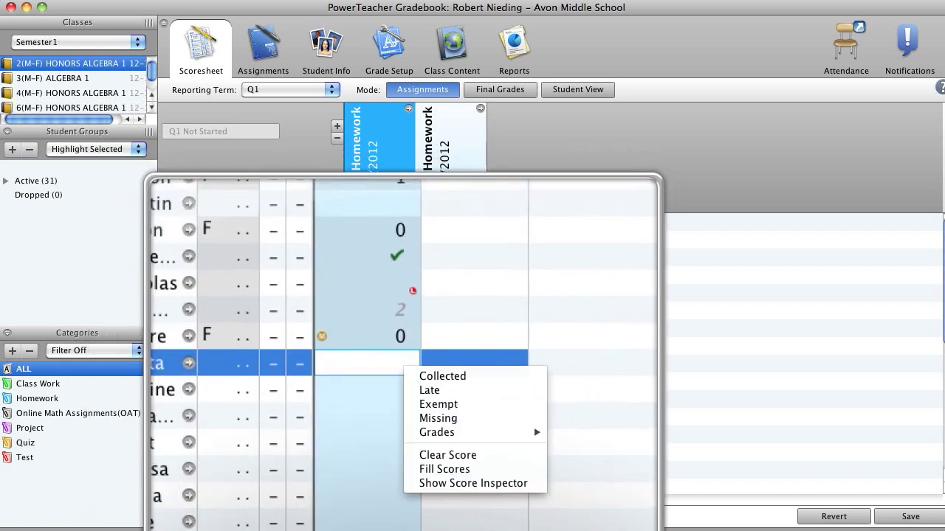
pyautogui.moveTo(443, 432)
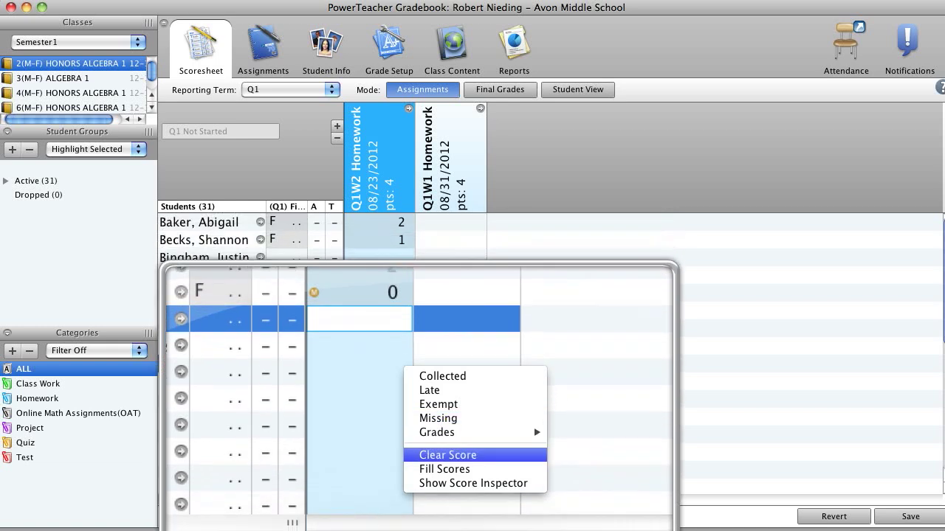
pyautogui.click(420, 455)
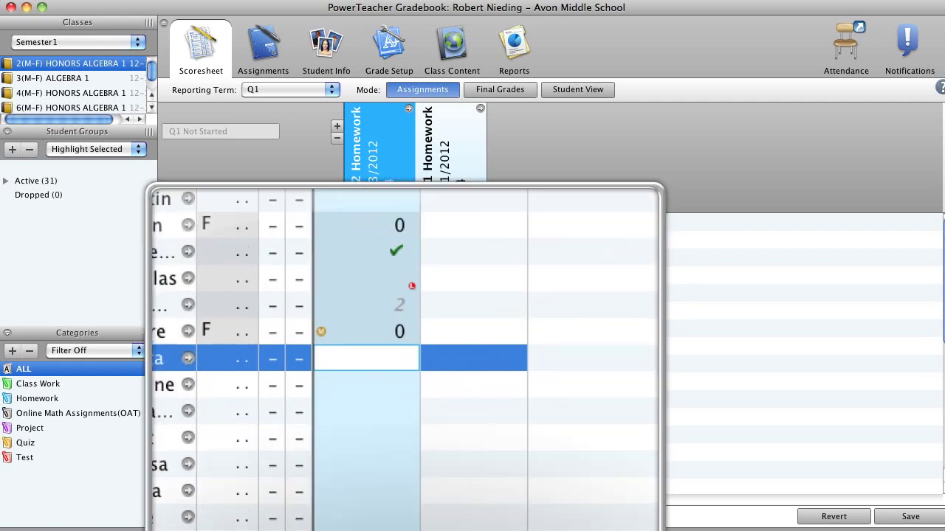
pyautogui.click(398, 346)
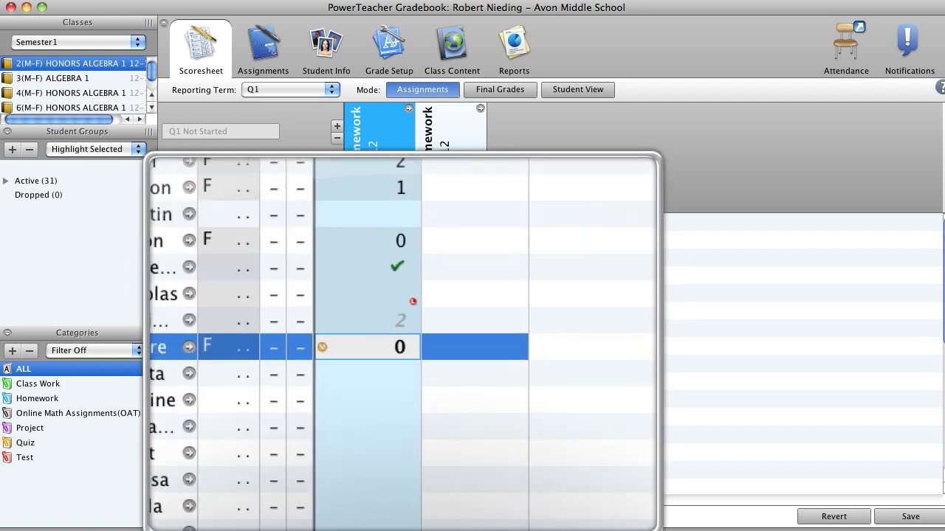
pyautogui.rightClick(402, 345)
pyautogui.click(423, 436)
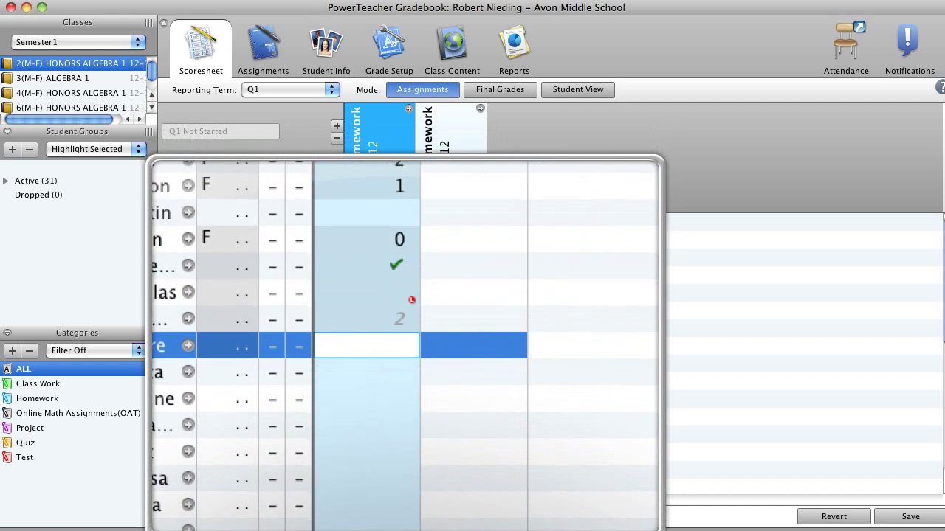
pyautogui.rightClick(406, 349)
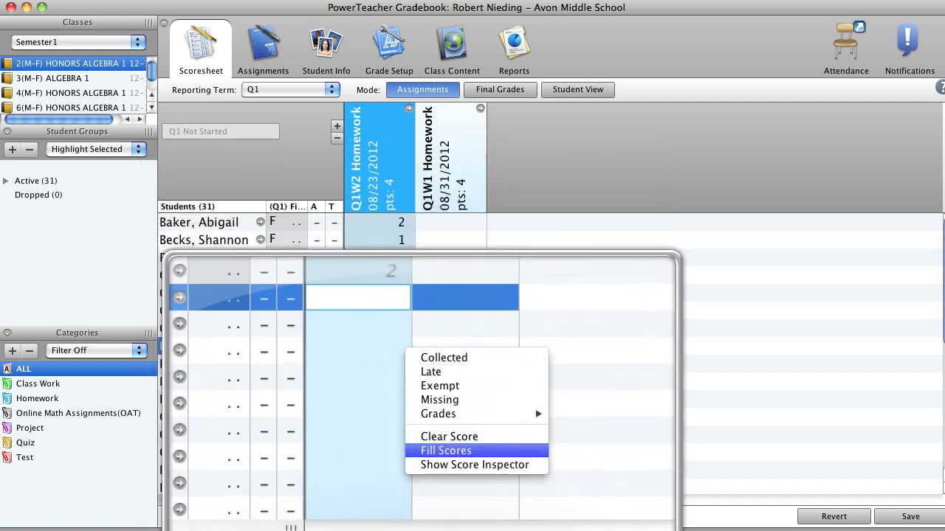
pyautogui.click(447, 447)
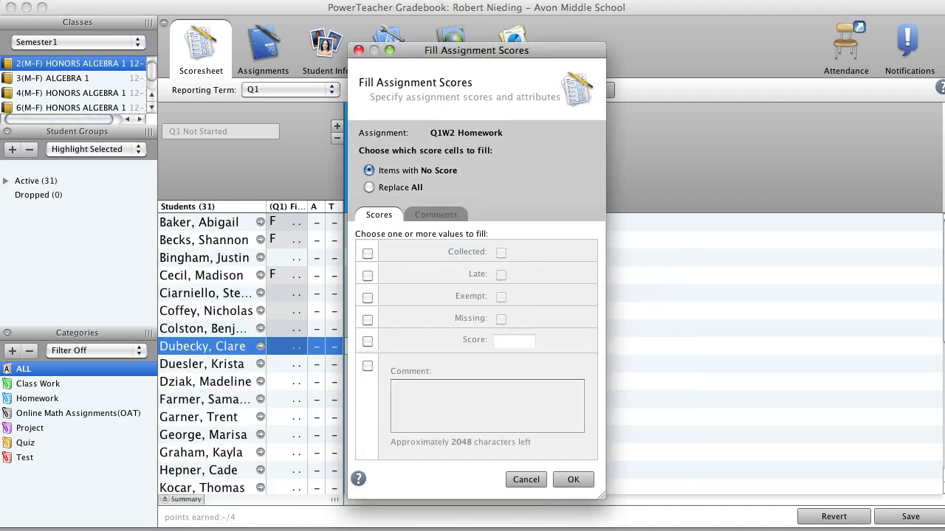
pyautogui.click(369, 187)
pyautogui.press('Return')
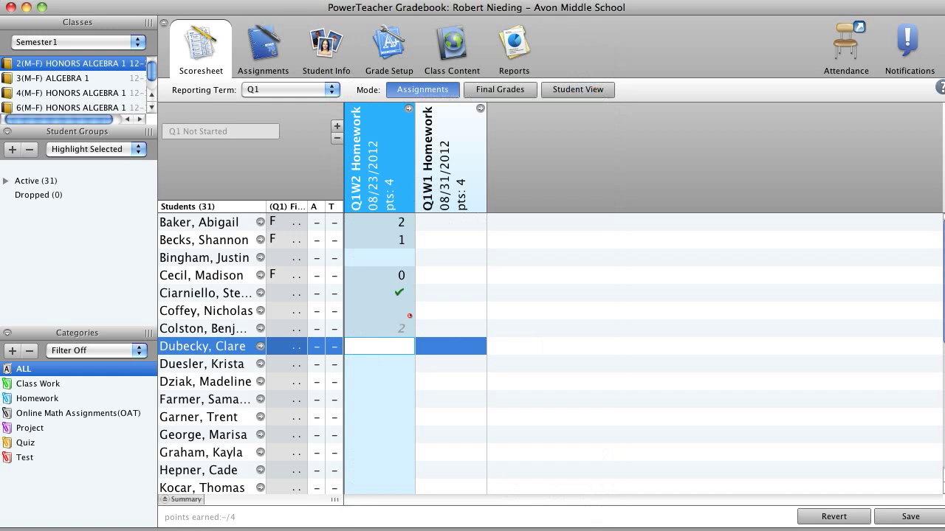
pyautogui.click(380, 382)
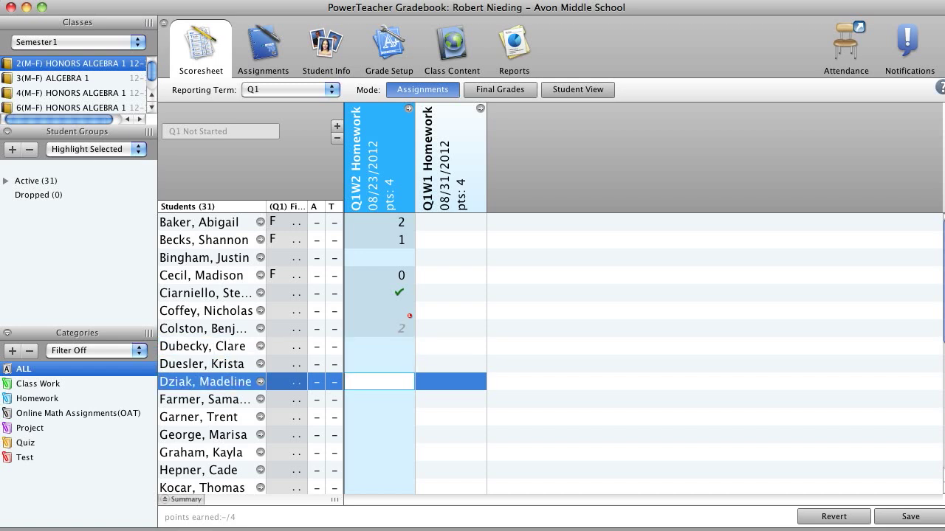
# - Fill the Q1W2 Homework scores with a blank Score value, using Replace All
pyautogui.rightClick(401, 346)
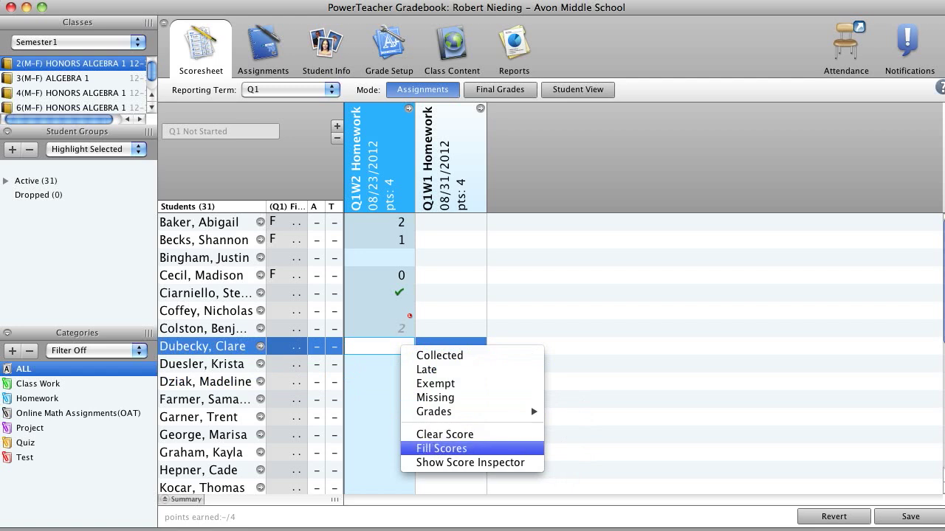
pyautogui.click(441, 448)
pyautogui.click(369, 187)
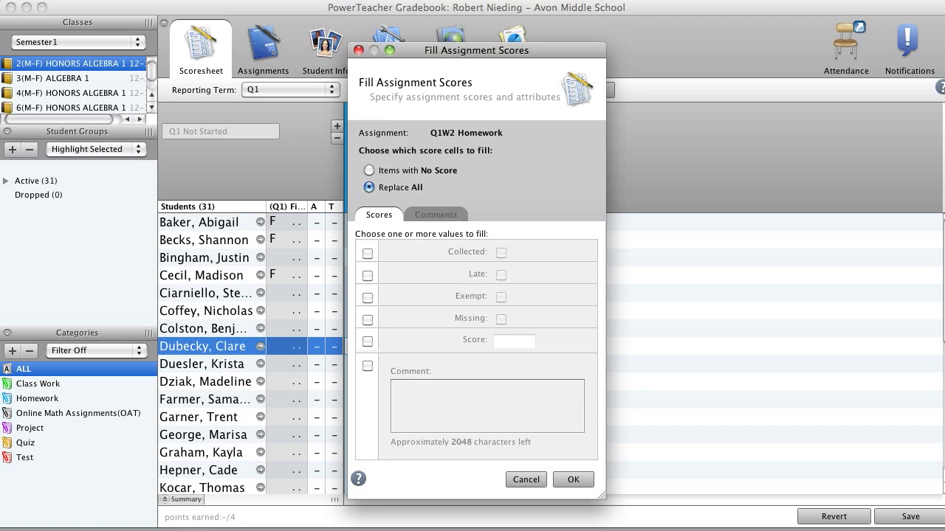
pyautogui.click(368, 341)
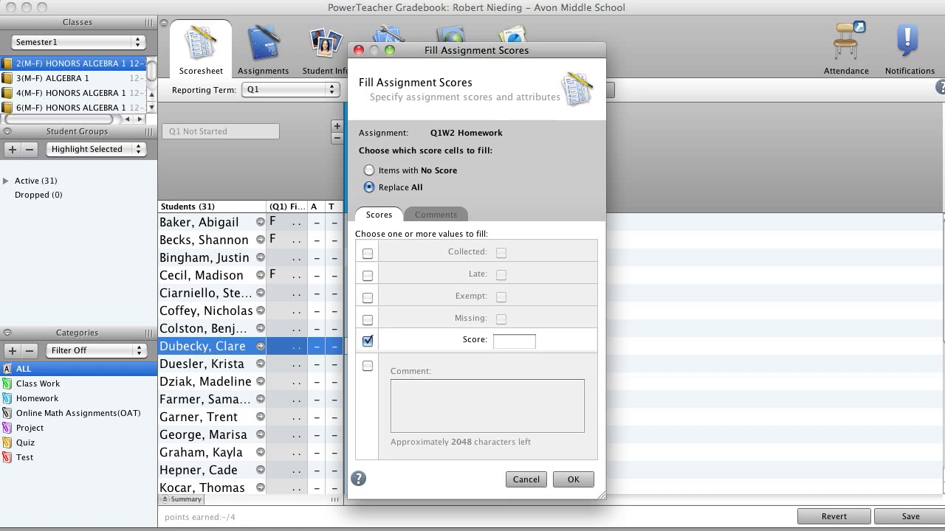
pyautogui.click(574, 479)
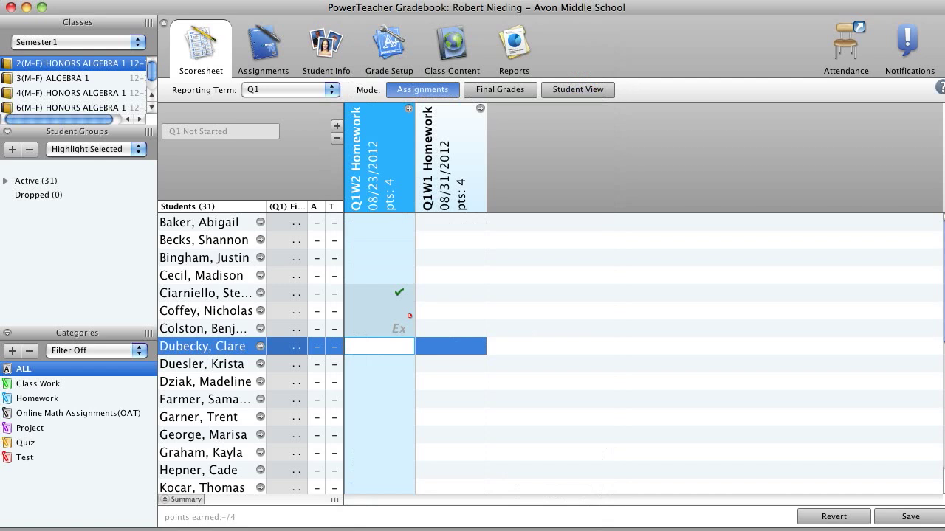
# - Remove the Collected, Late and Exempt flags from the Q1W2 Homework scores of the fifth, sixth and seventh students
pyautogui.rightClick(399, 294)
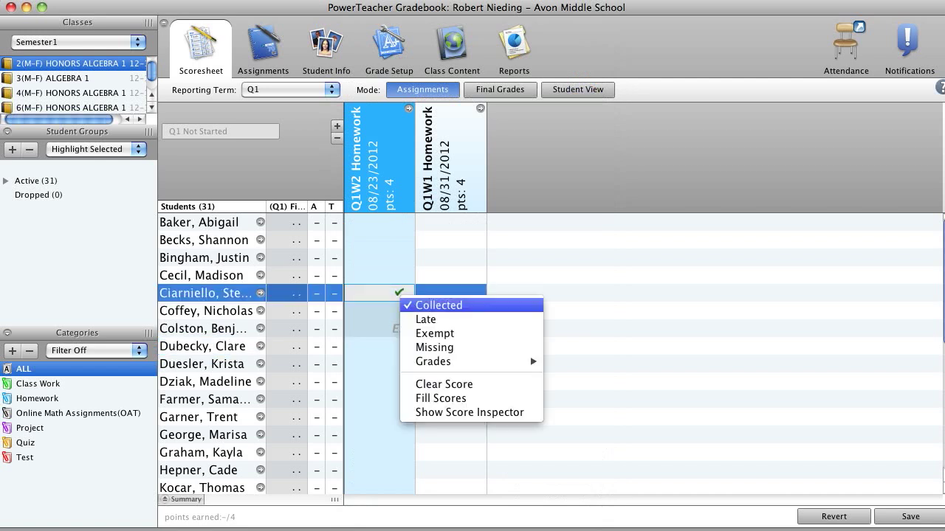
pyautogui.click(426, 319)
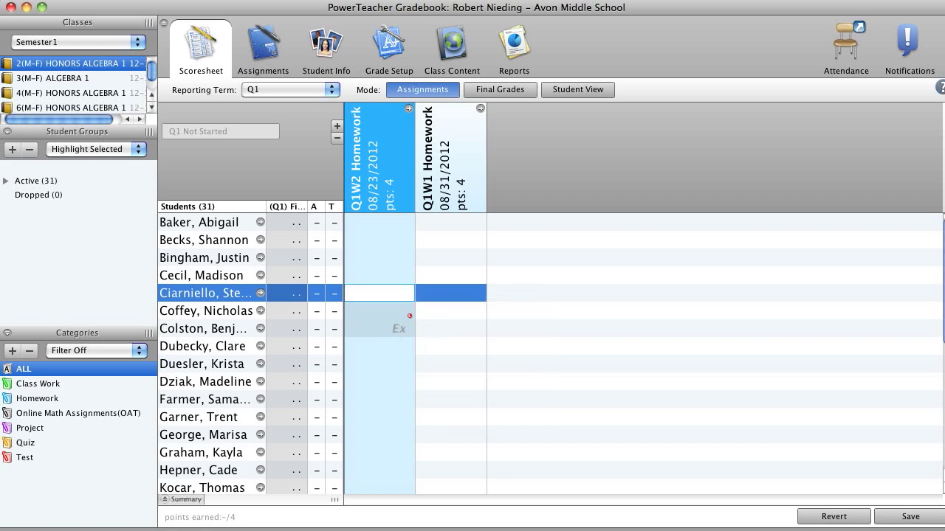
pyautogui.rightClick(407, 316)
pyautogui.click(443, 339)
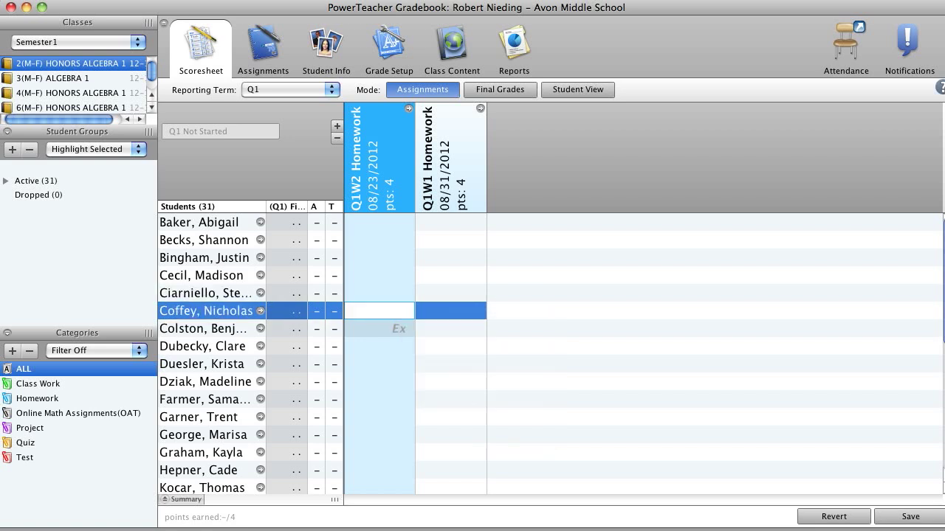
pyautogui.rightClick(404, 333)
pyautogui.click(410, 370)
pyautogui.click(409, 367)
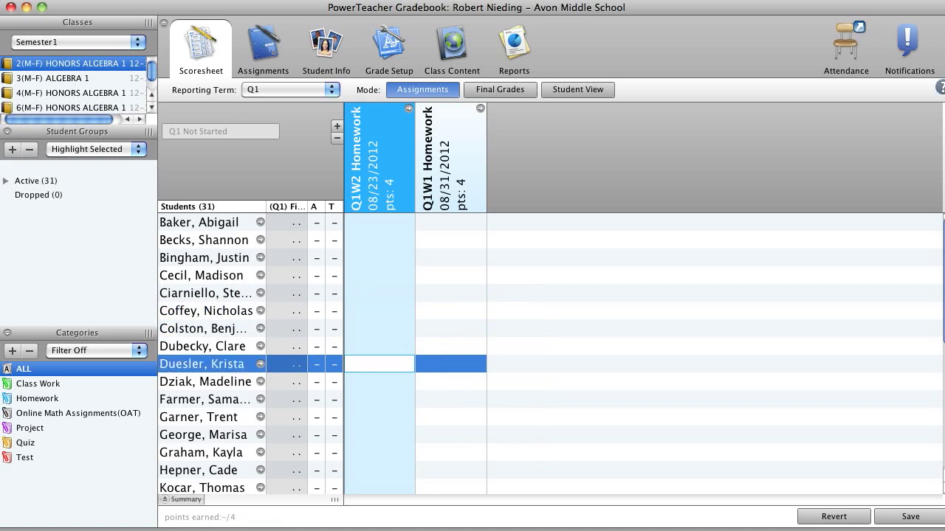
# - Fill the Q1W2 Homework scores of all students as Collected, using Replace All
pyautogui.rightClick(390, 222)
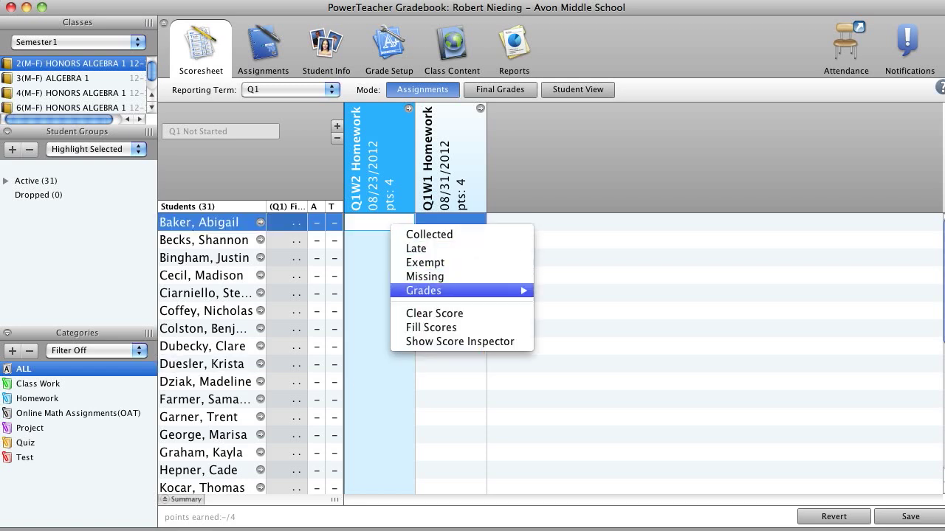
pyautogui.click(429, 325)
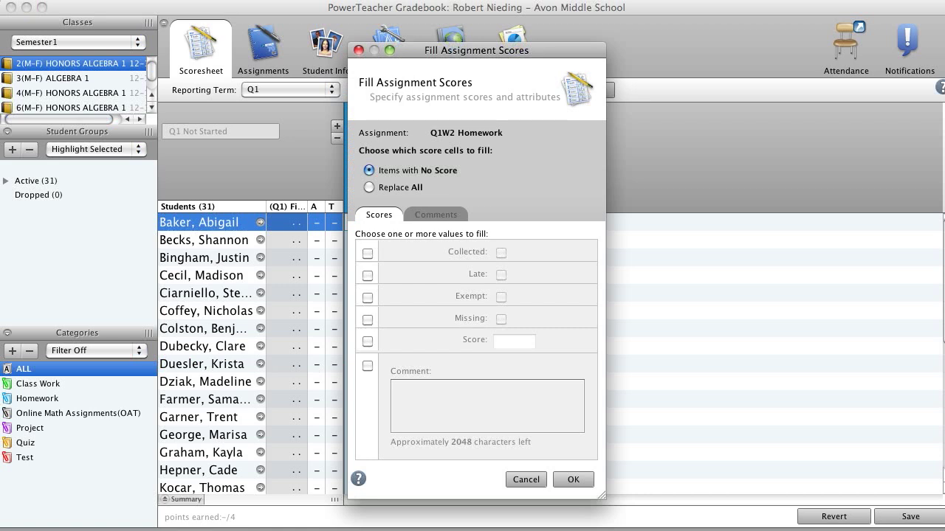
pyautogui.click(369, 187)
pyautogui.click(368, 253)
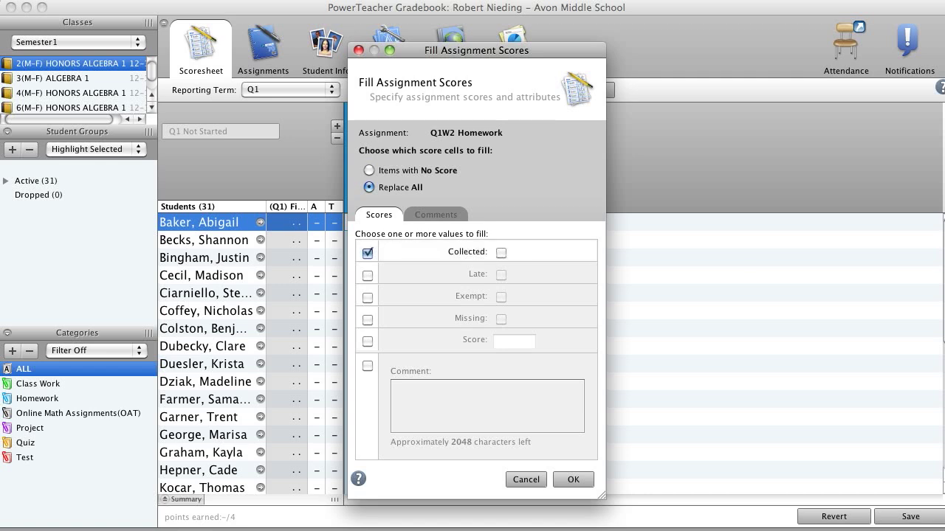
pyautogui.click(501, 252)
pyautogui.press('Return')
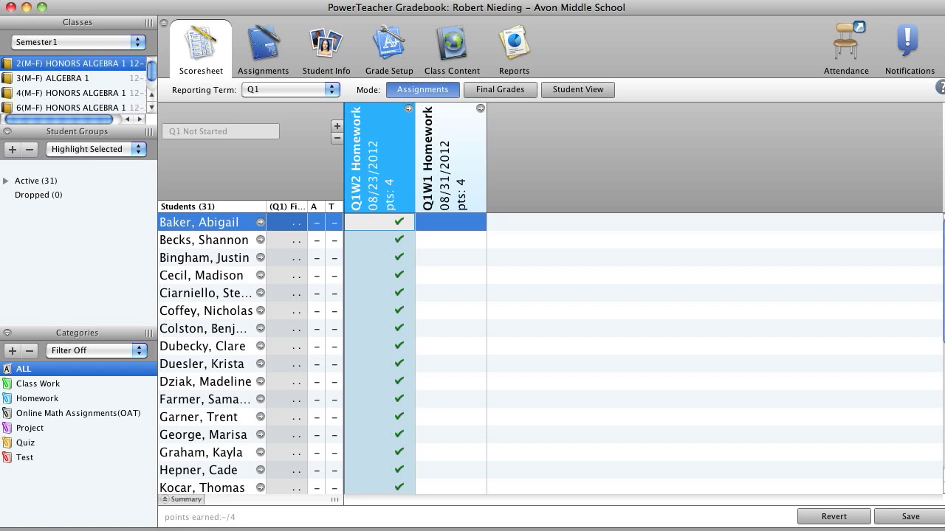
# - Discard the unsaved score changes by switching to class 3(M-F) ALGEBRA 1, and return to class 2(M-F) HONORS ALGEBRA 1
pyautogui.click(451, 240)
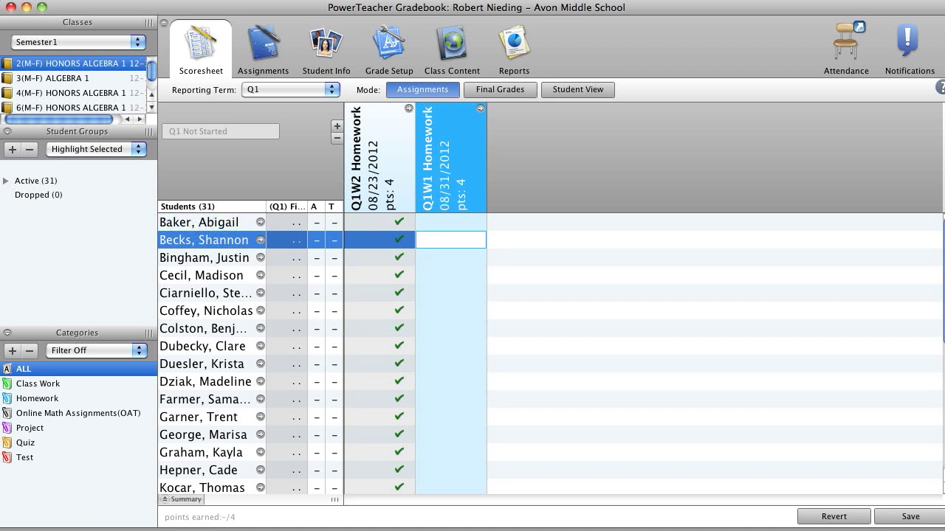
pyautogui.press('super+q')
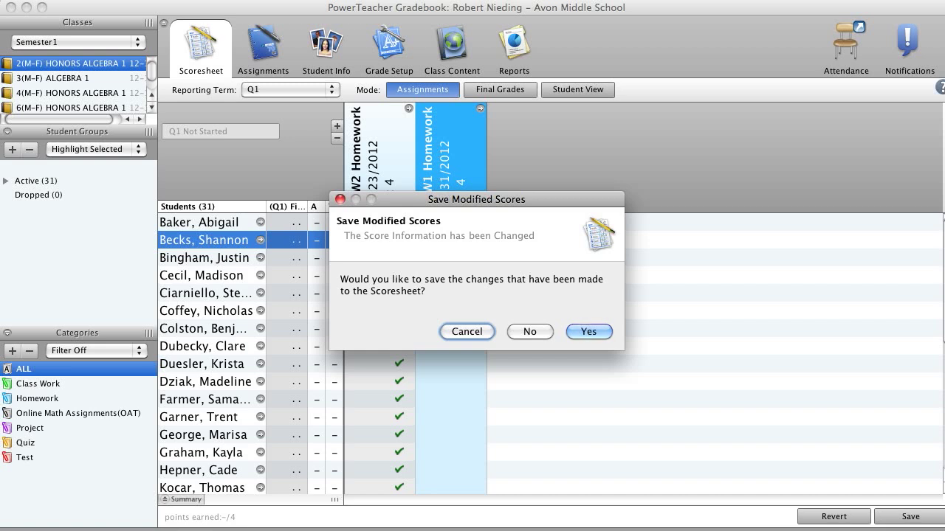
pyautogui.press('Return')
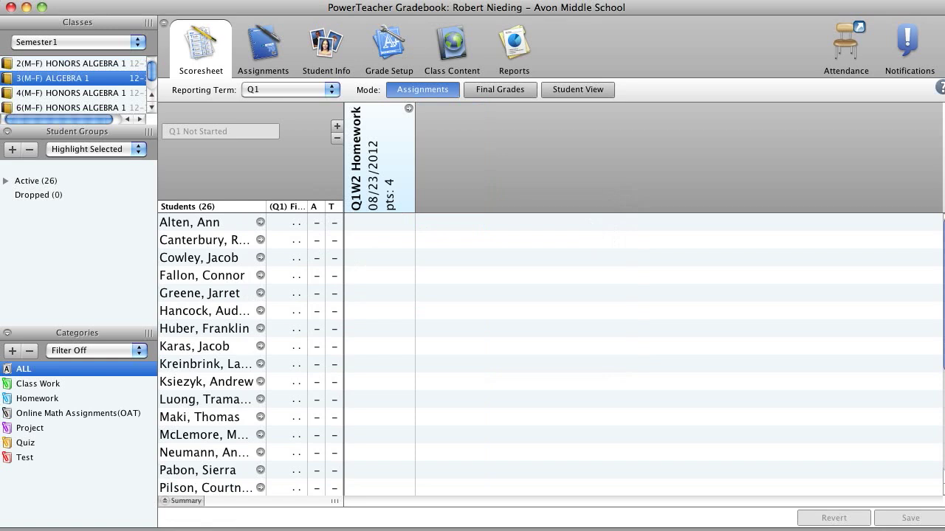
pyautogui.click(70, 63)
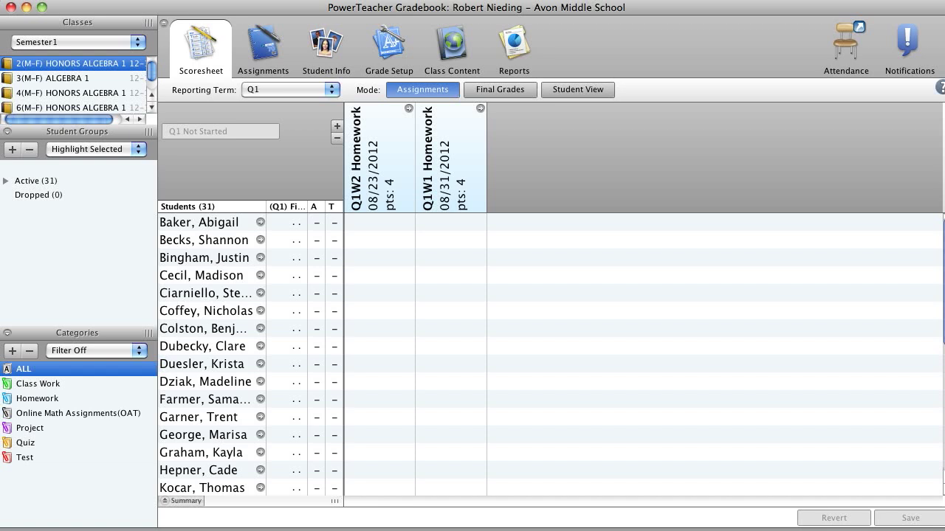
# - Add the comment "Great!" to the first student's Q1W2 Homework in the score inspector
pyautogui.rightClick(393, 227)
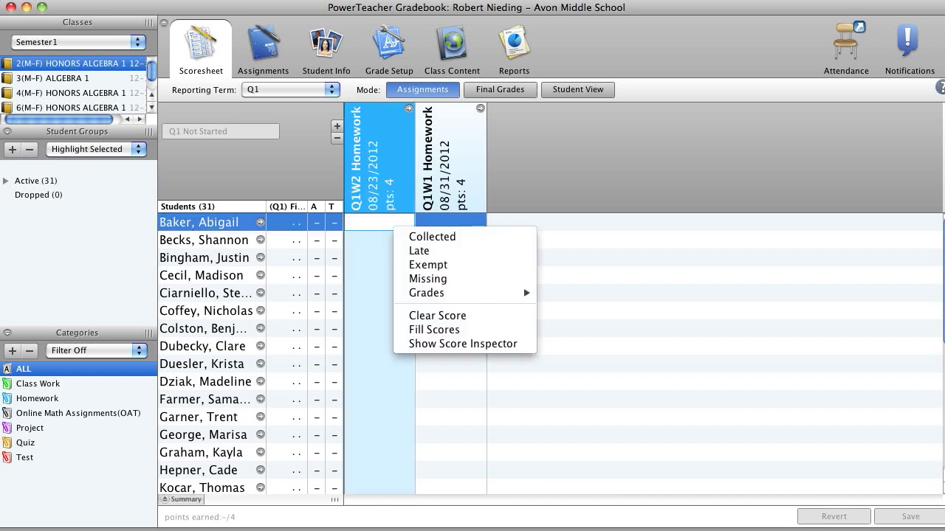
pyautogui.click(457, 344)
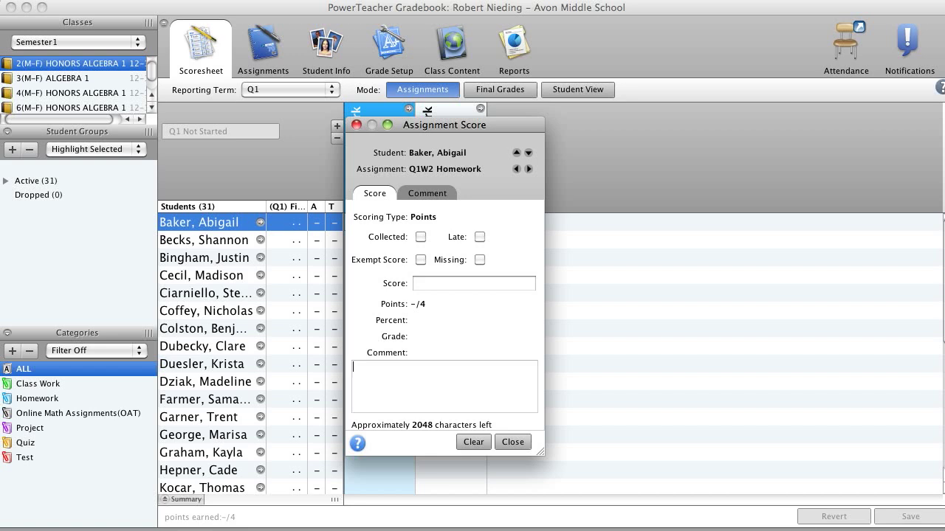
pyautogui.write('Great')
# - Look through the District Comment Bank for the first student's score and switch the shown comments to My Comment Bank
pyautogui.click(428, 193)
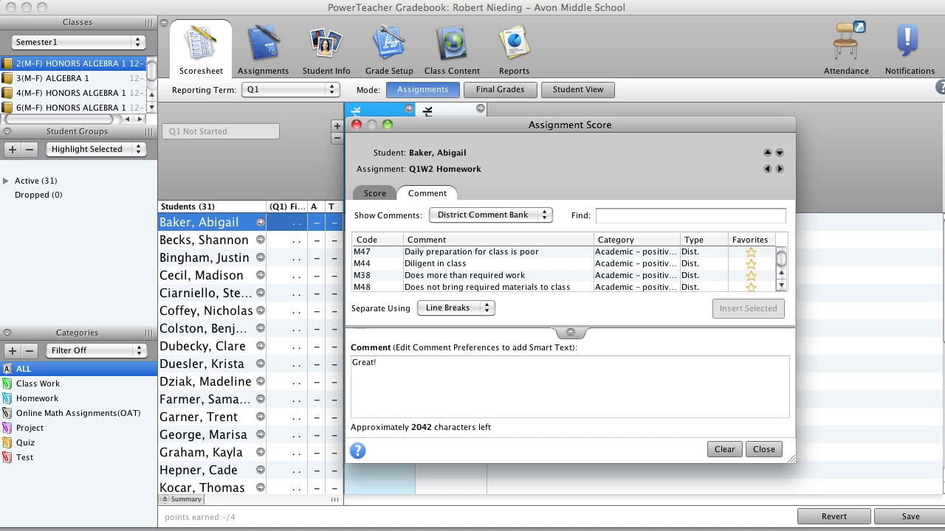
pyautogui.scroll(-10, 565, 270)
pyautogui.scroll(5, 565, 270)
pyautogui.click(490, 215)
pyautogui.click(473, 228)
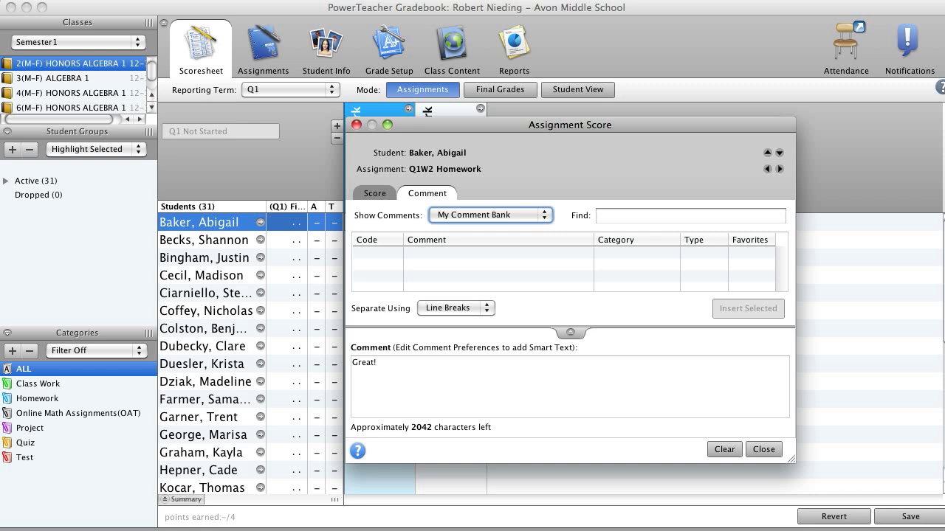
# - Enter a score of 3 for the first student's Q1W2 Homework and step to Q1W1 Homework and back
pyautogui.click(375, 194)
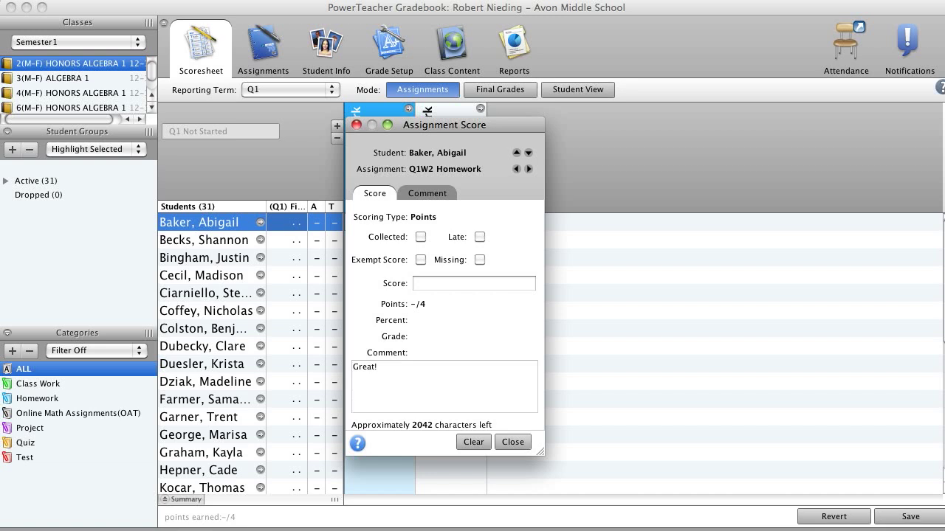
pyautogui.write('3')
pyautogui.click(528, 169)
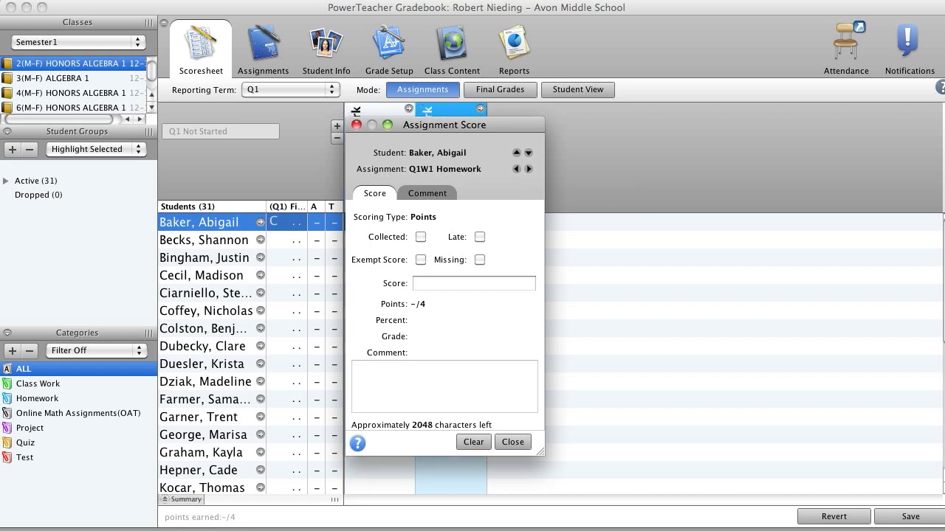
pyautogui.click(516, 169)
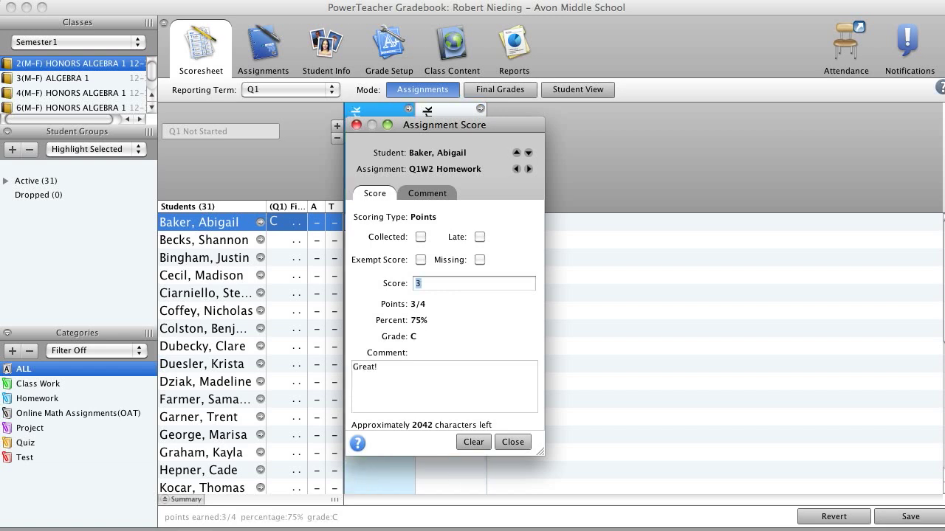
# - Try to enter a score of 3 for the second student's Q1W2 Homework in the score inspector
pyautogui.click(529, 152)
pyautogui.write('3')
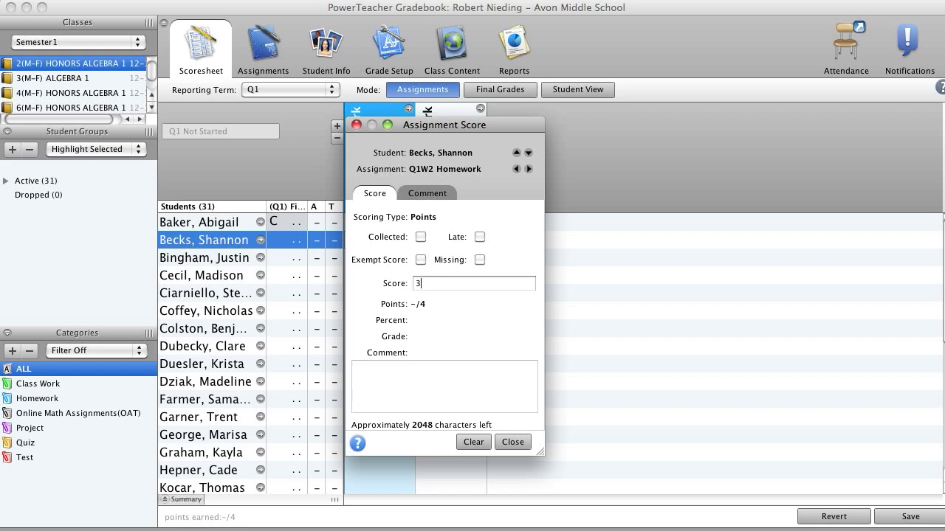
pyautogui.press('Escape')
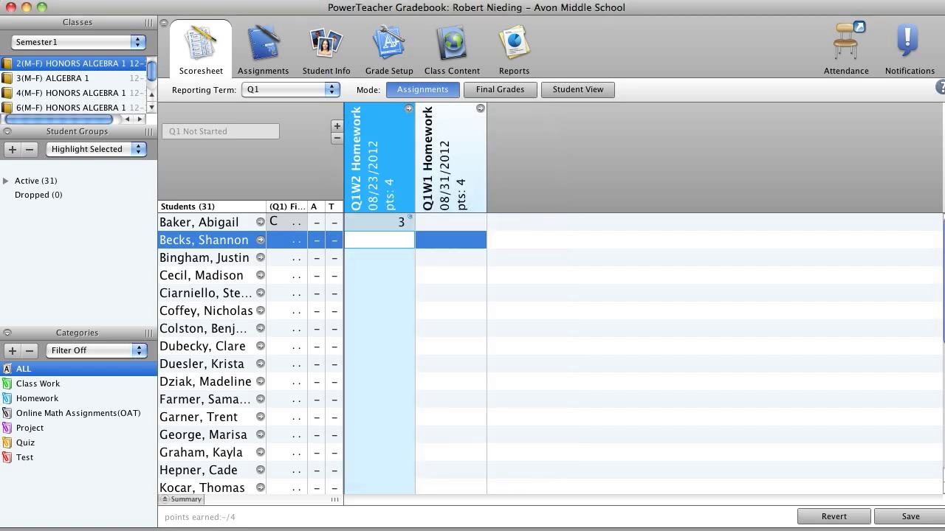
# - Delete the first student's Q1W2 Homework score directly in the scoresheet
pyautogui.click(379, 222)
pyautogui.doubleClick(379, 222)
pyautogui.press('BackSpace')
pyautogui.press('Down')
pyautogui.press('Down')
pyautogui.press('Down')
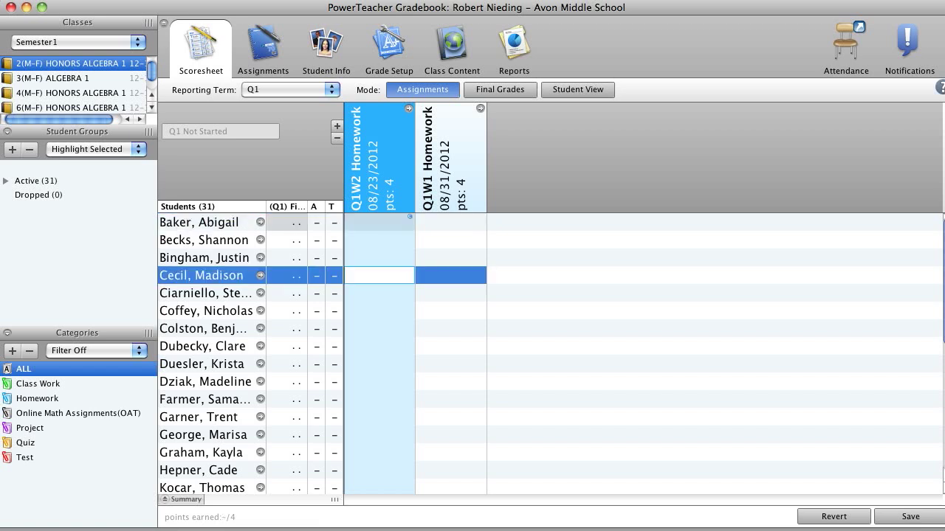
# - Examine the comment attached to the first student's Q1W2 Homework cell
pyautogui.click(379, 223)
pyautogui.rightClick(405, 224)
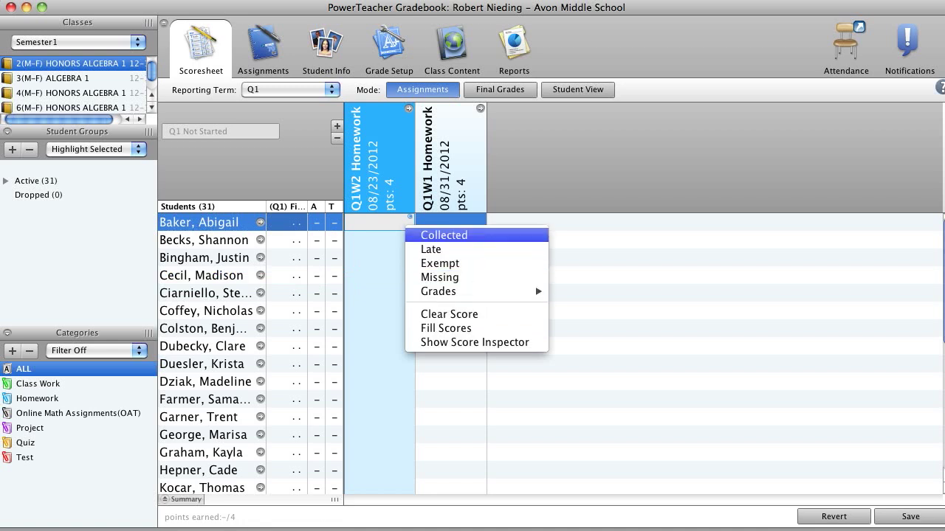
pyautogui.click(383, 240)
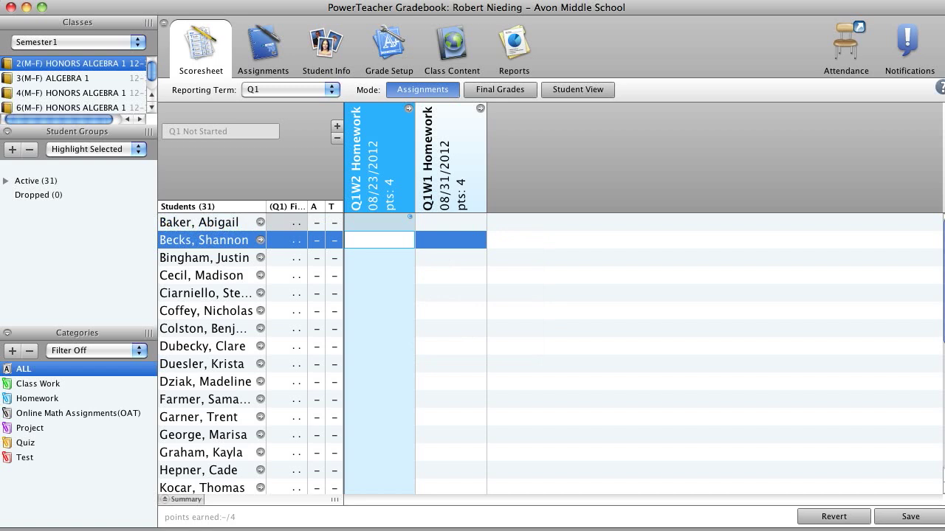
pyautogui.click(380, 222)
pyautogui.moveTo(410, 218)
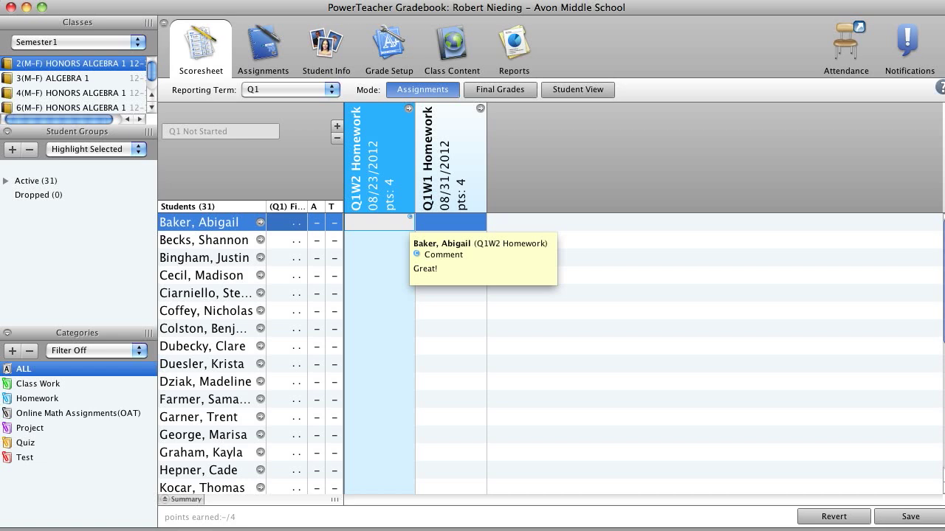
# - Clear the comment from the first student's Q1W2 Homework in the score inspector and close the inspector
pyautogui.rightClick(410, 219)
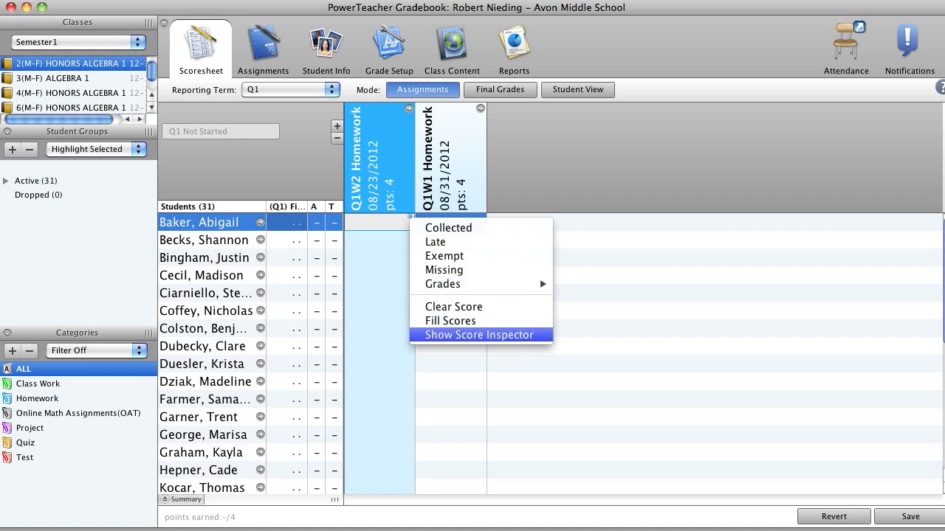
pyautogui.click(457, 360)
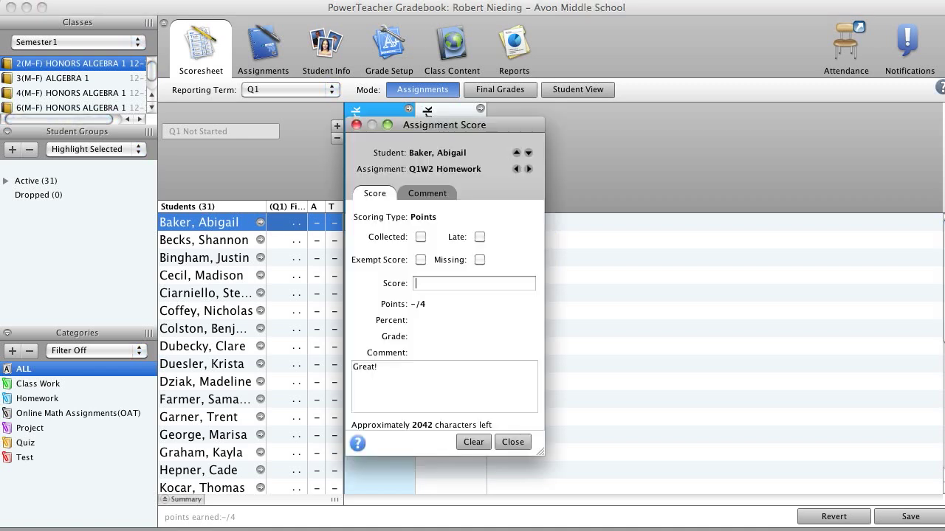
pyautogui.click(428, 194)
pyautogui.press('super+a')
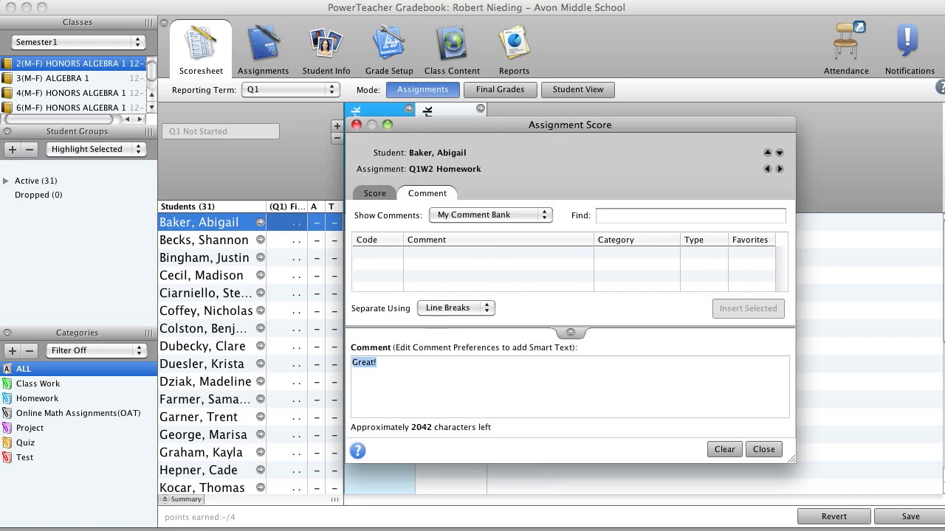
pyautogui.click(724, 449)
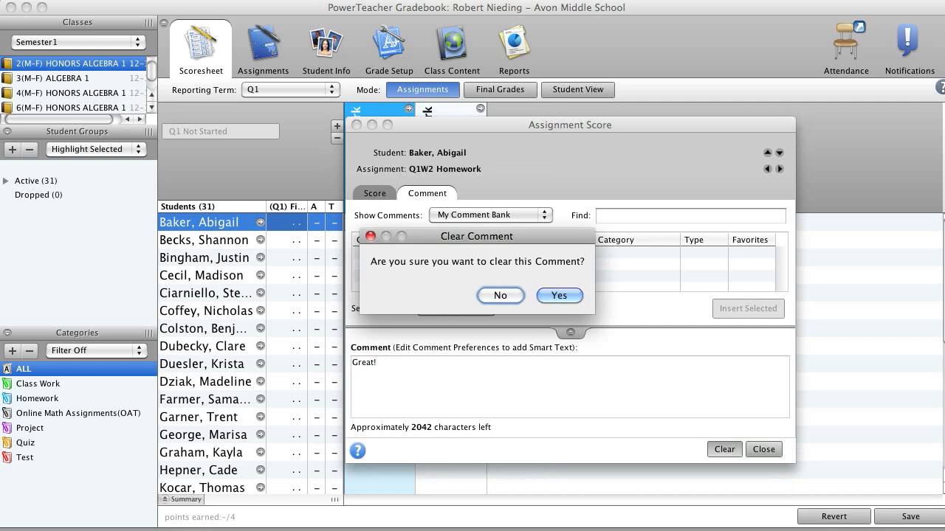
pyautogui.press('Return')
pyautogui.click(763, 449)
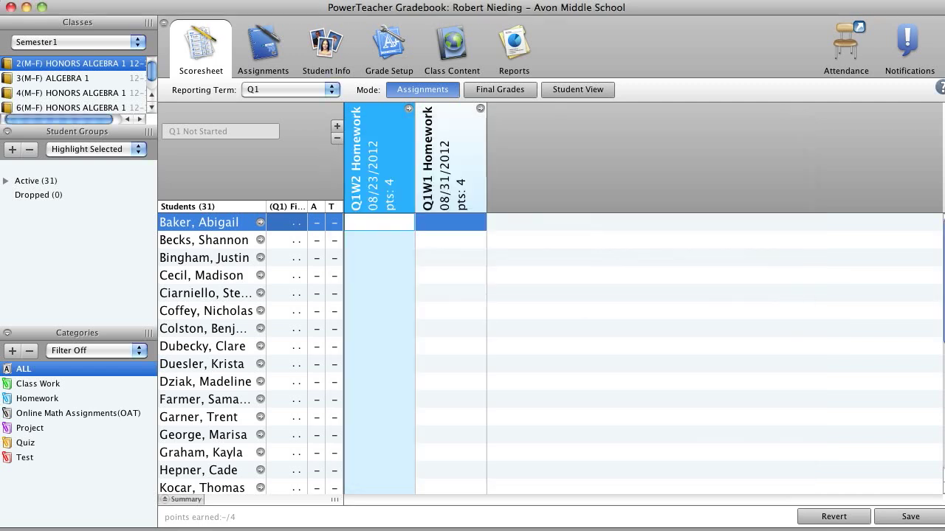
# - Open the first student's details from the scoresheet and view the Teacher Personal Note
pyautogui.click(451, 382)
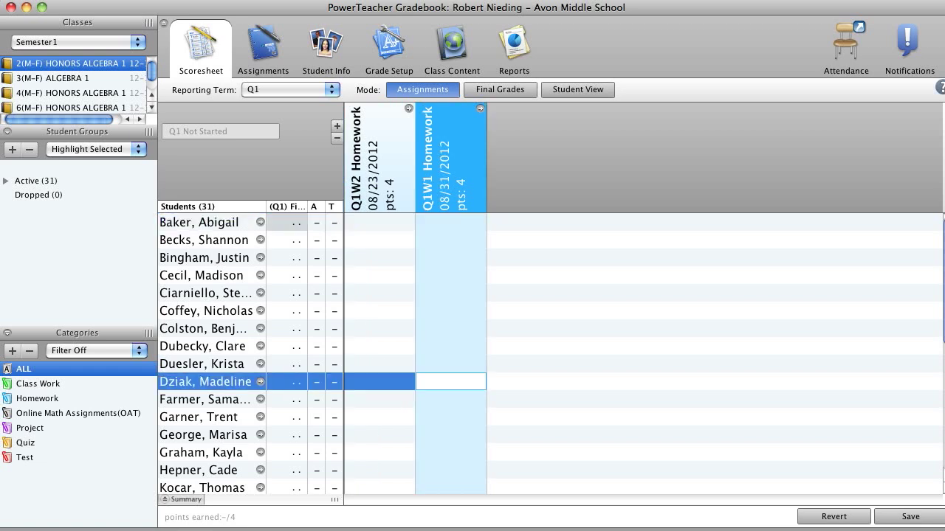
pyautogui.click(286, 222)
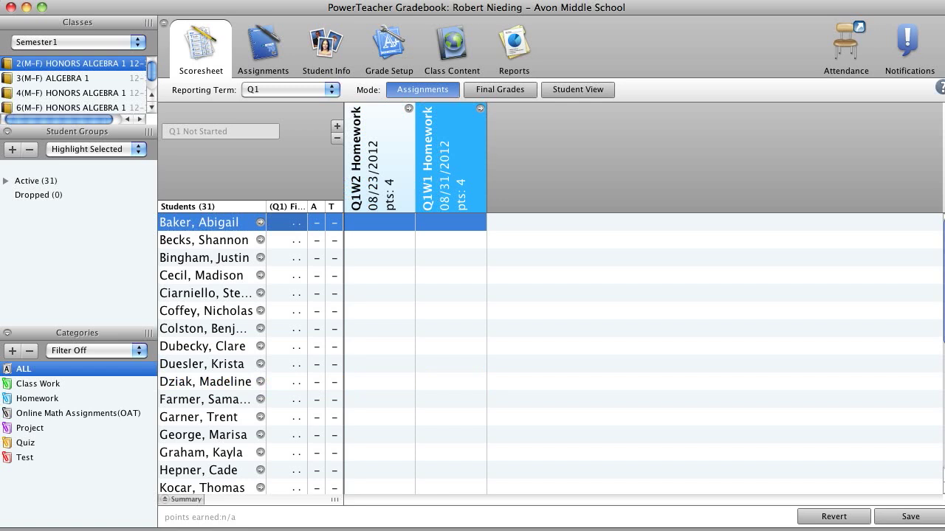
pyautogui.click(287, 222)
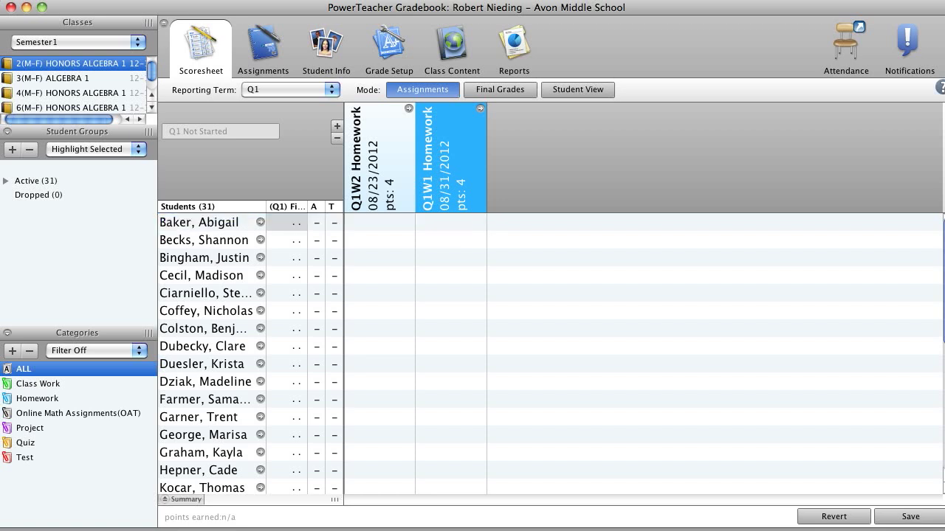
pyautogui.click(260, 222)
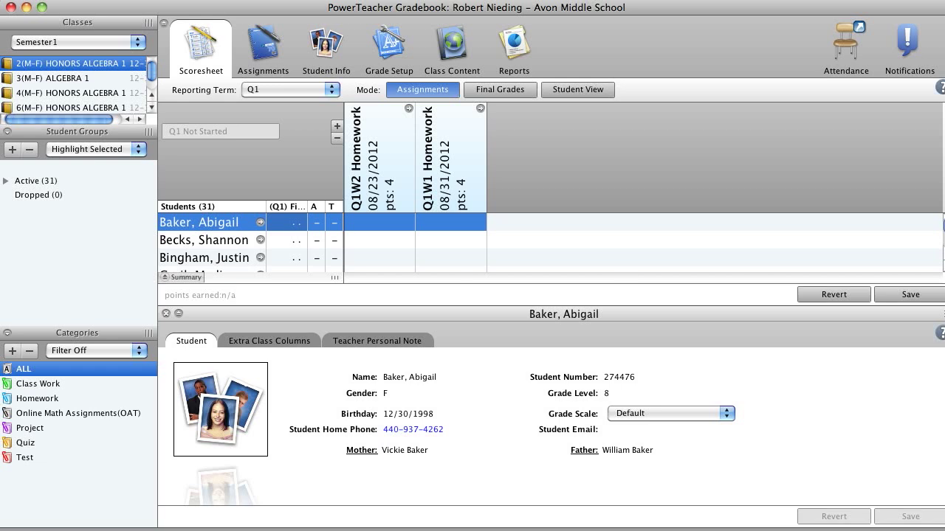
pyautogui.click(377, 341)
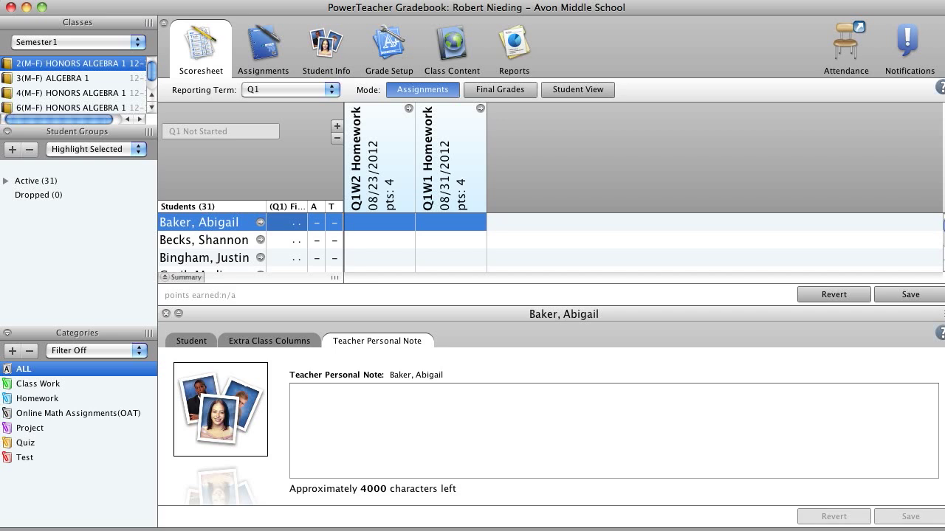
# - Switch the scoresheet to Student View and page from the first student to the sixth
pyautogui.press('super+q')
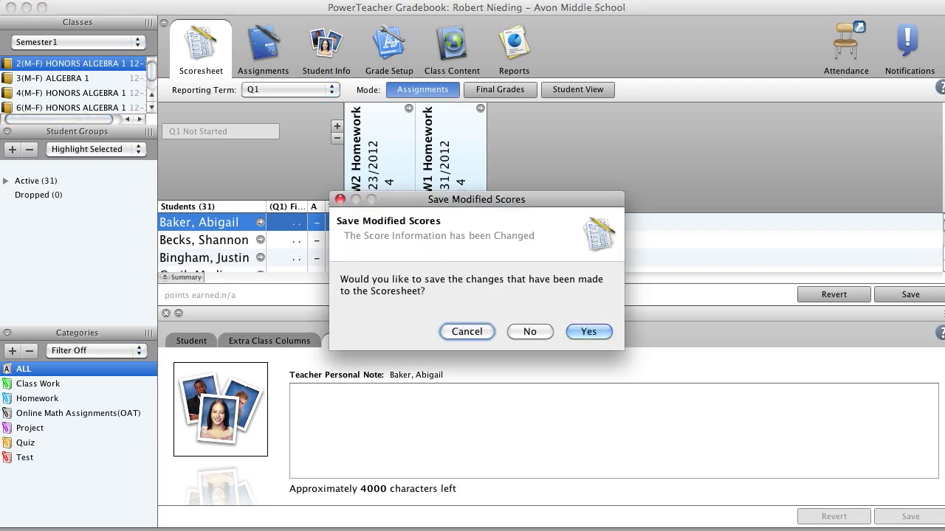
pyautogui.press('Return')
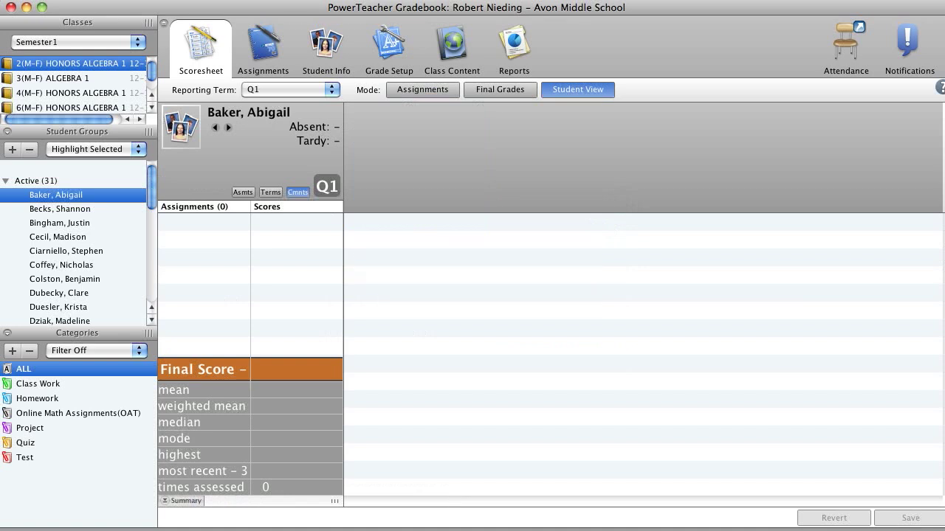
pyautogui.click(228, 127)
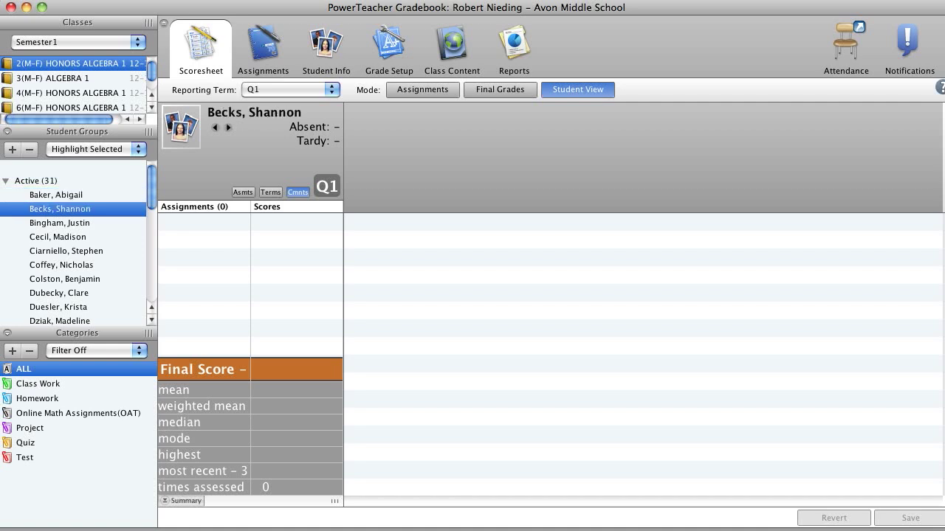
pyautogui.click(228, 128)
pyautogui.click(228, 128)
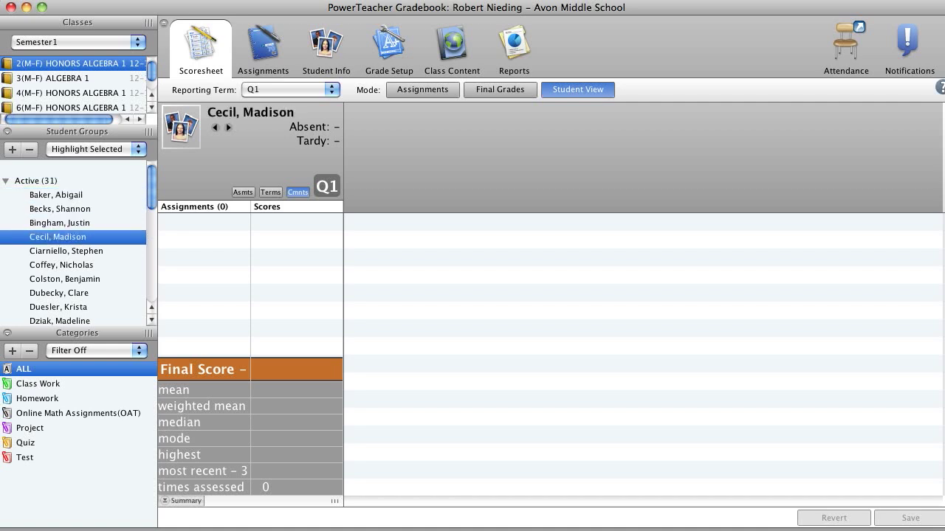
pyautogui.click(228, 127)
pyautogui.click(229, 128)
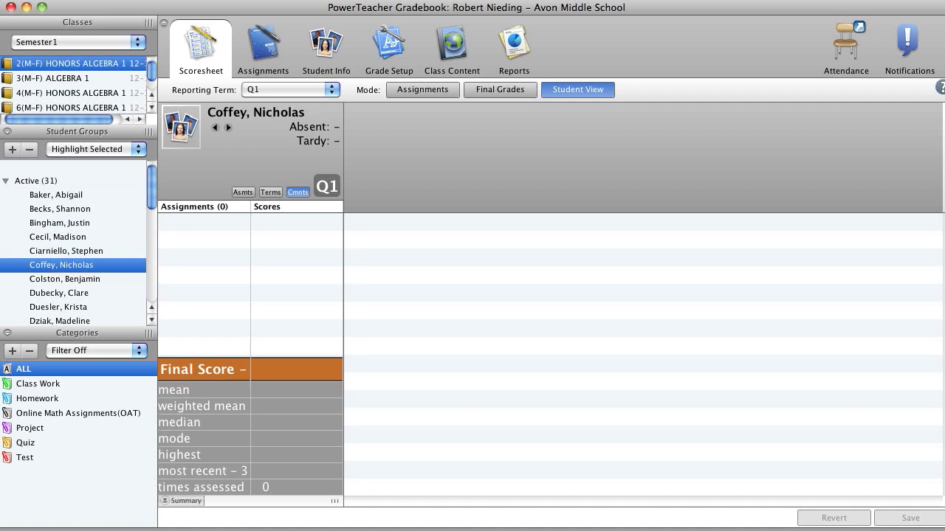